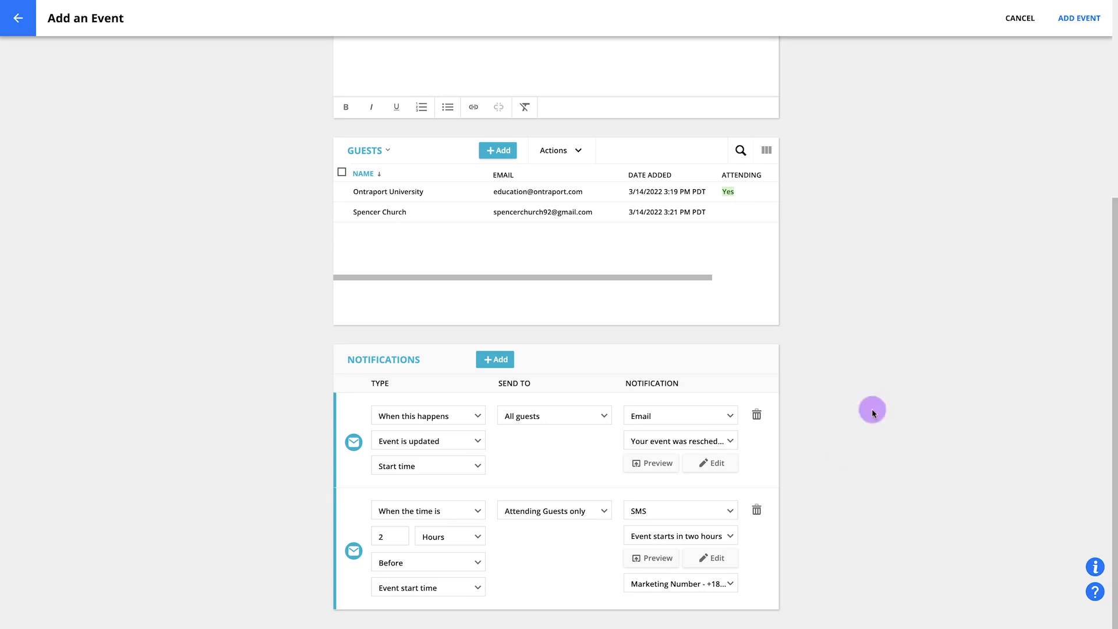
# - Save the event with its two guests and its email and SMS notifications
pyautogui.click(1079, 18)
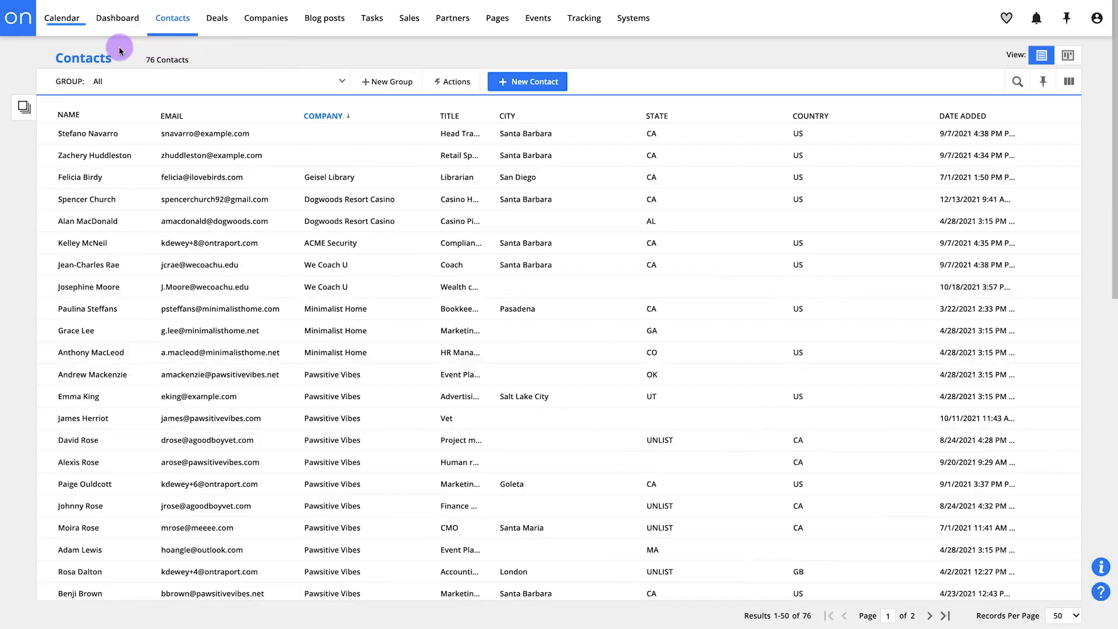
# - Show 15 March 2022's Team Meeting in the Calendar, browsing the mini calendar to July and back
pyautogui.click(68, 26)
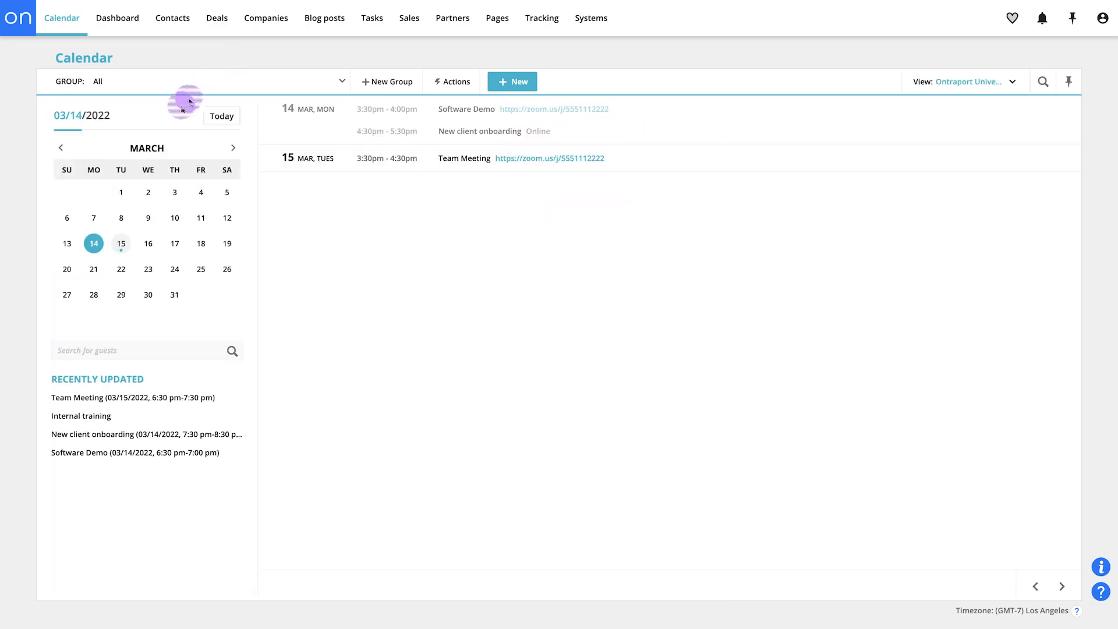
pyautogui.click(123, 246)
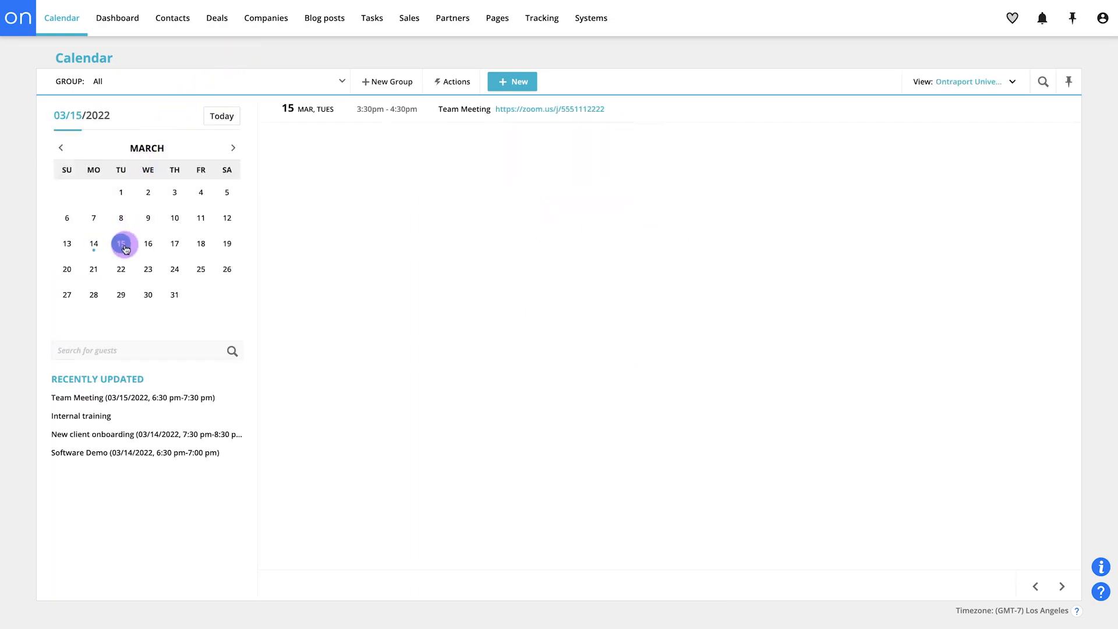
pyautogui.click(147, 148)
pyautogui.click(117, 331)
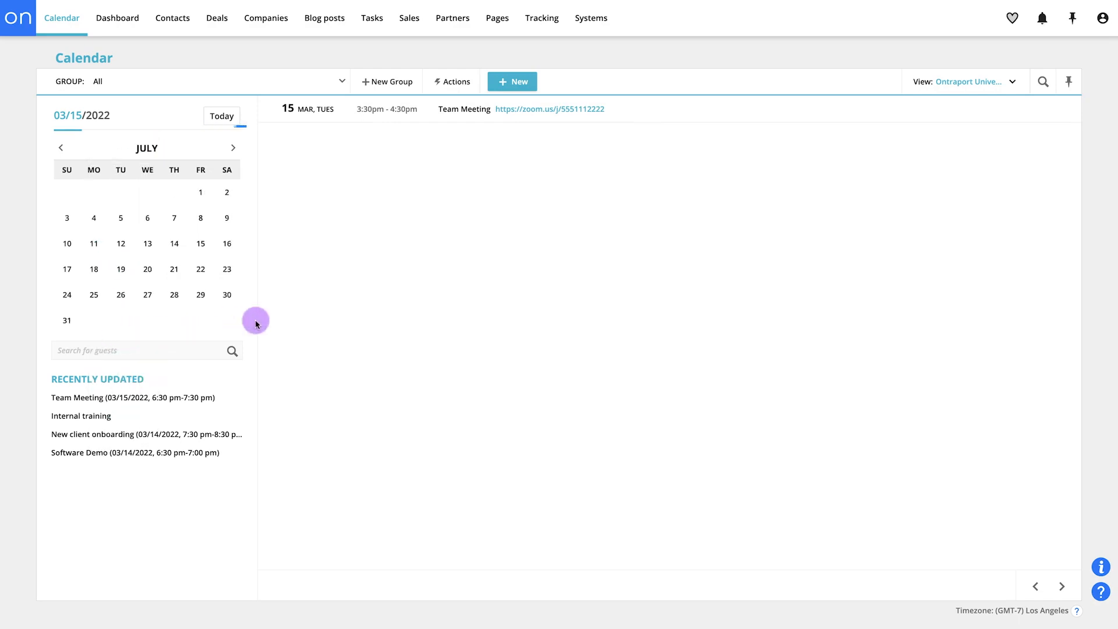
pyautogui.click(232, 120)
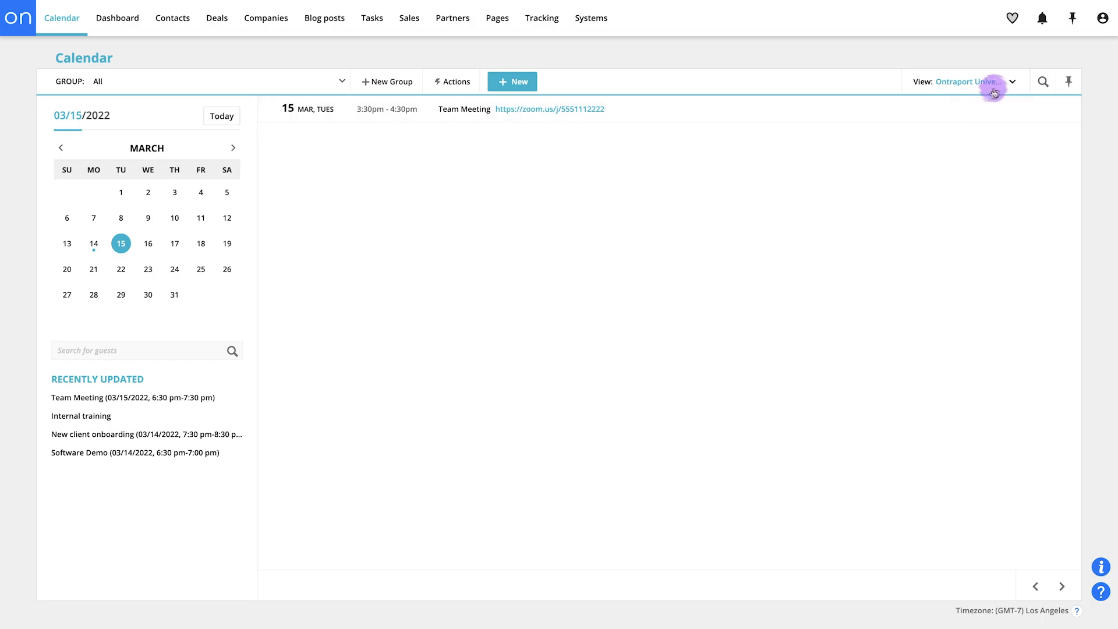
# - Switch the calendar to the sales user's events and leave the group filter on All
pyautogui.click(1012, 84)
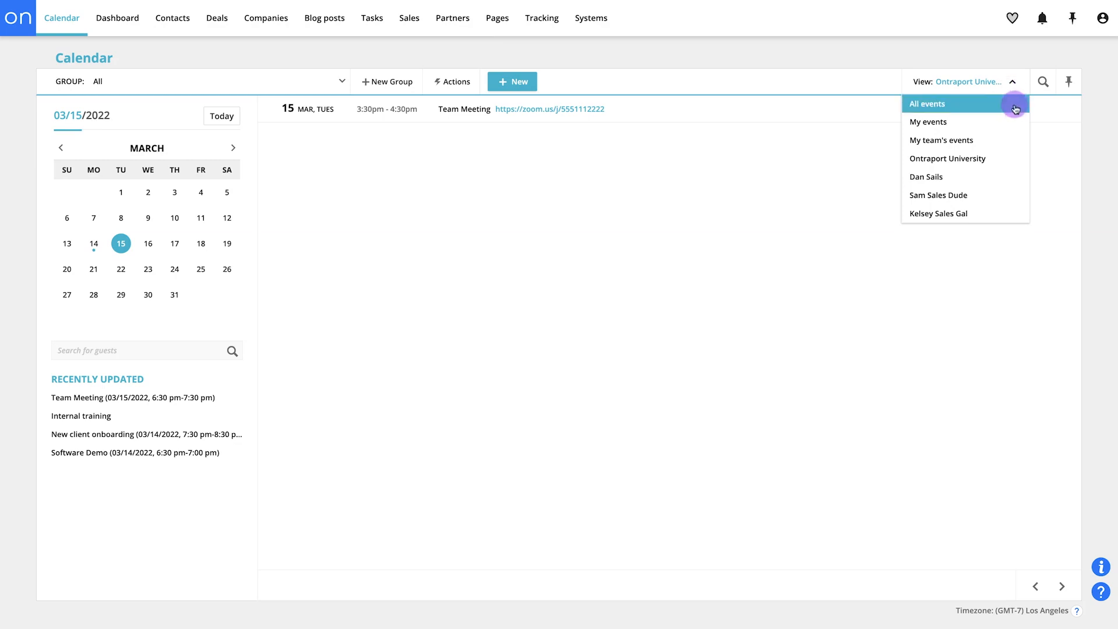
pyautogui.click(1018, 177)
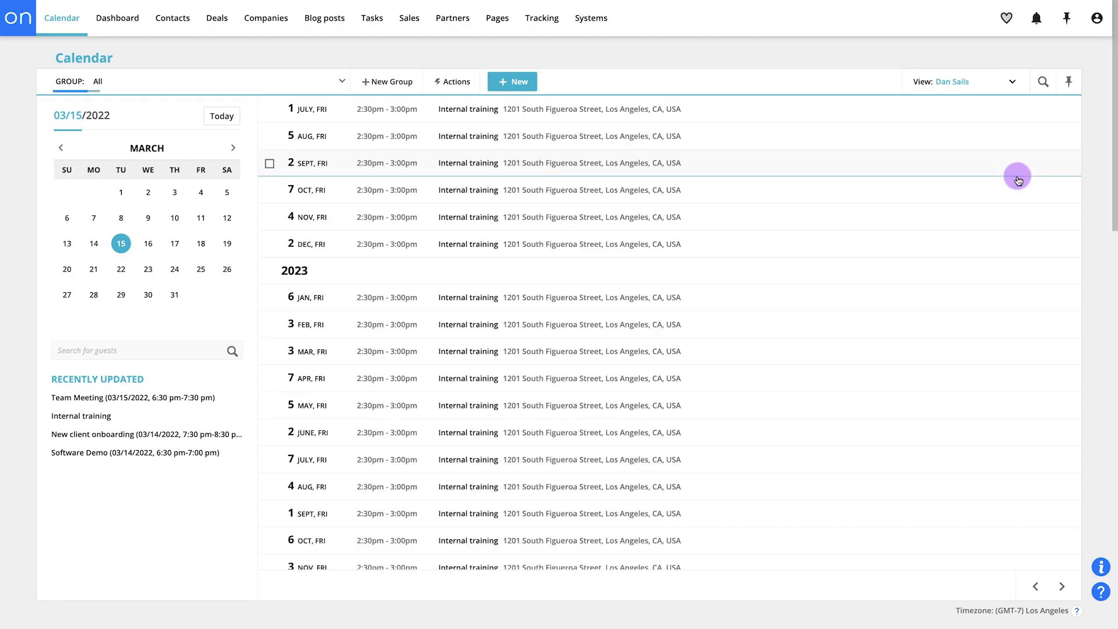
pyautogui.click(454, 80)
pyautogui.click(332, 77)
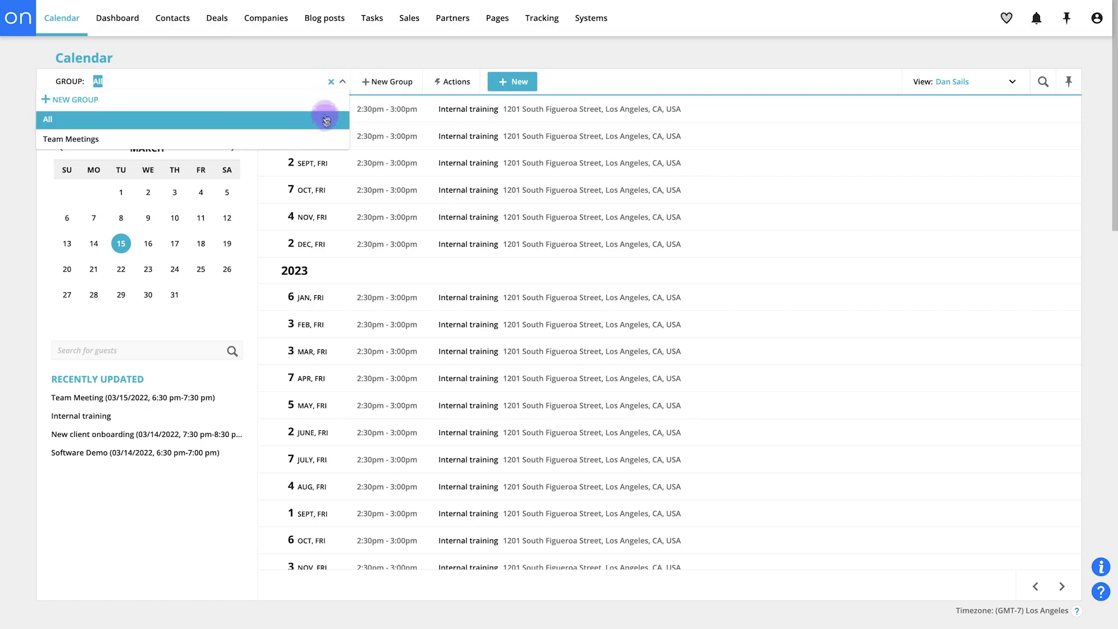
pyautogui.click(318, 141)
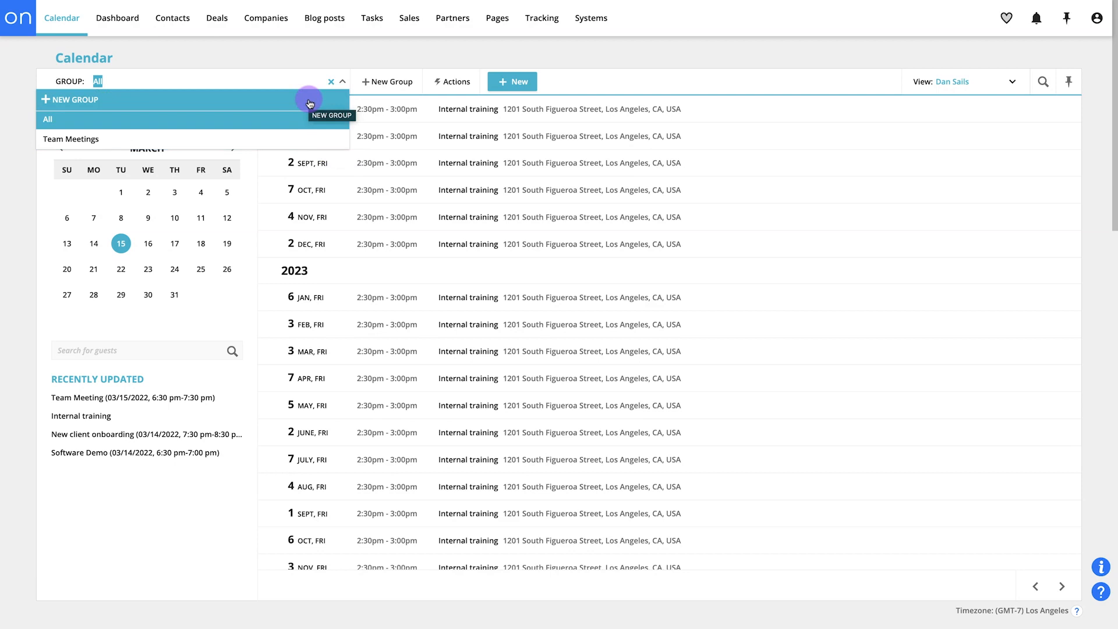
pyautogui.click(317, 61)
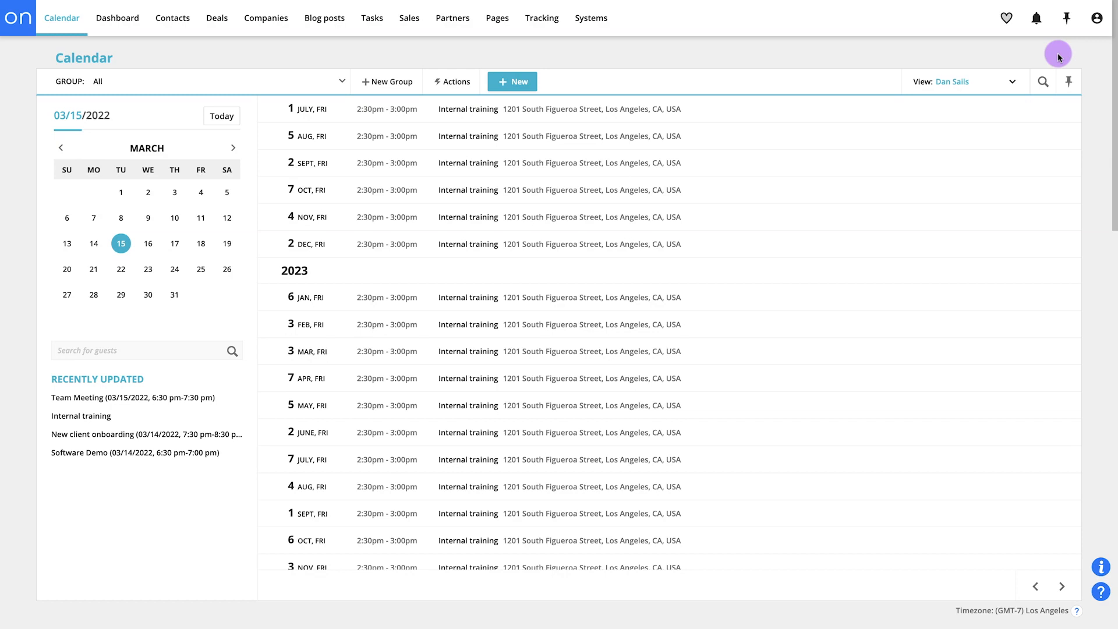
# - Start a new quick event titled 'New client onboarding' after previewing the template option
pyautogui.click(512, 82)
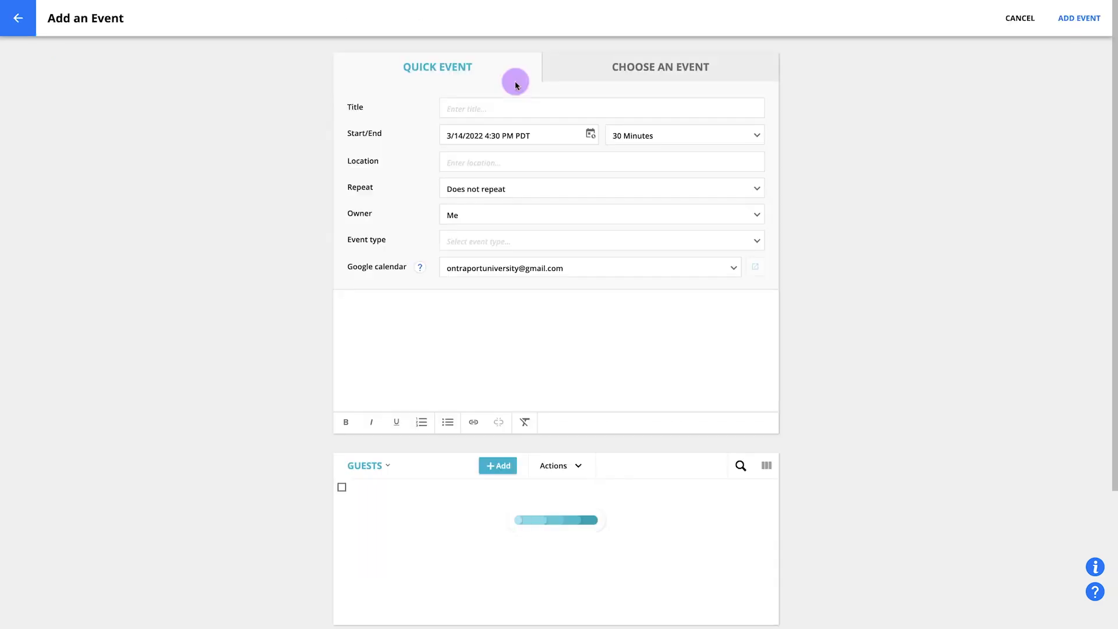
pyautogui.click(569, 74)
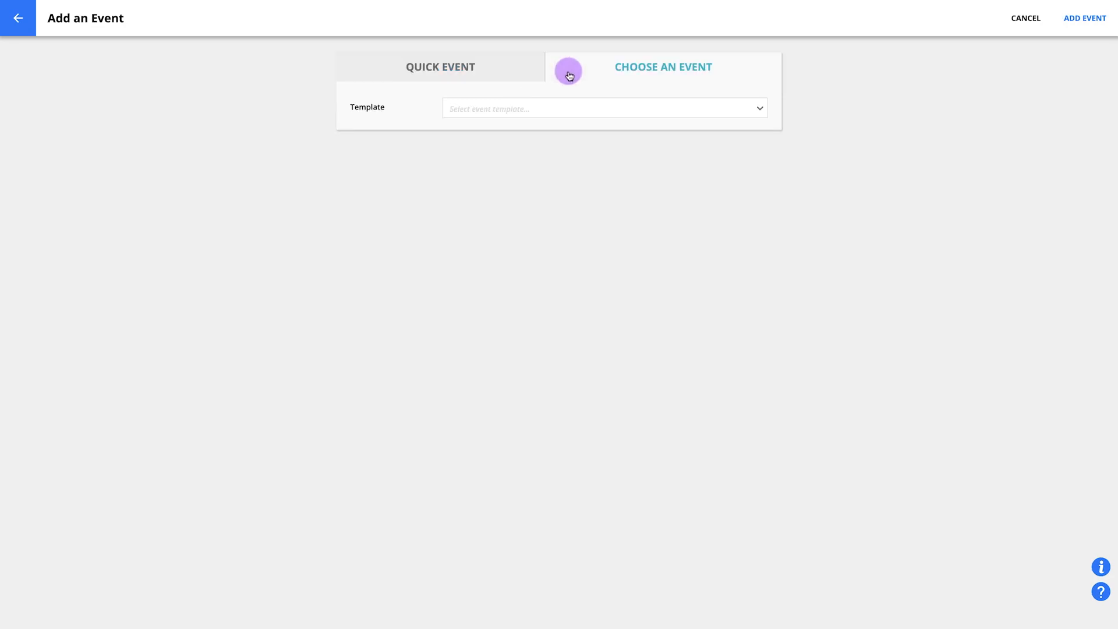
pyautogui.click(515, 70)
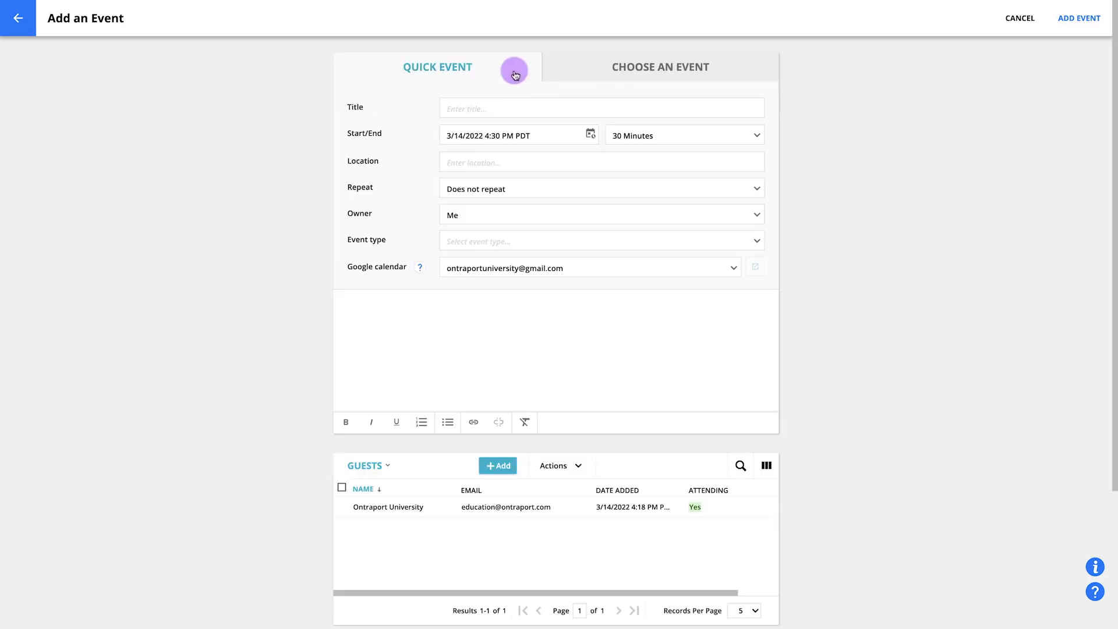
pyautogui.click(490, 106)
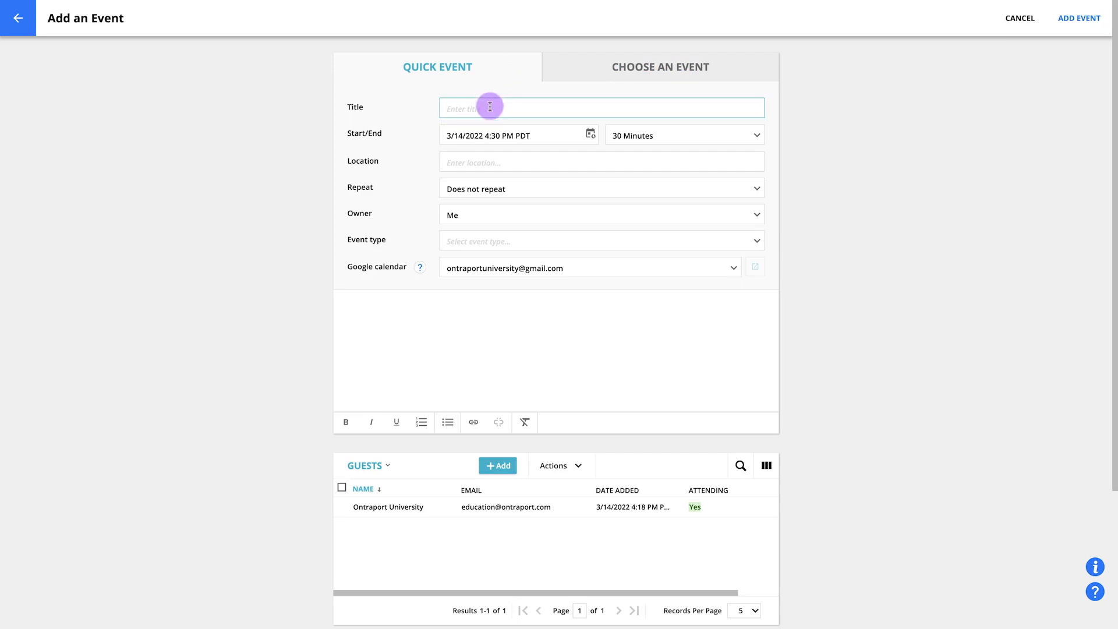
pyautogui.write('New client onboarding')
# - Set the event duration to 60 Minutes and the location to Online
pyautogui.click(672, 135)
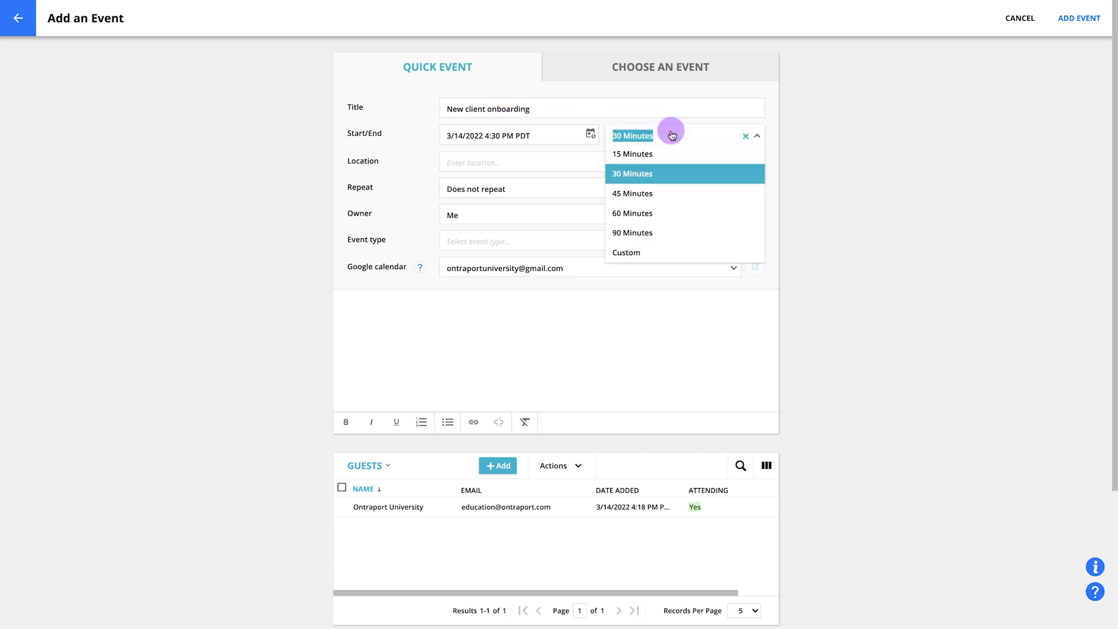
pyautogui.click(682, 213)
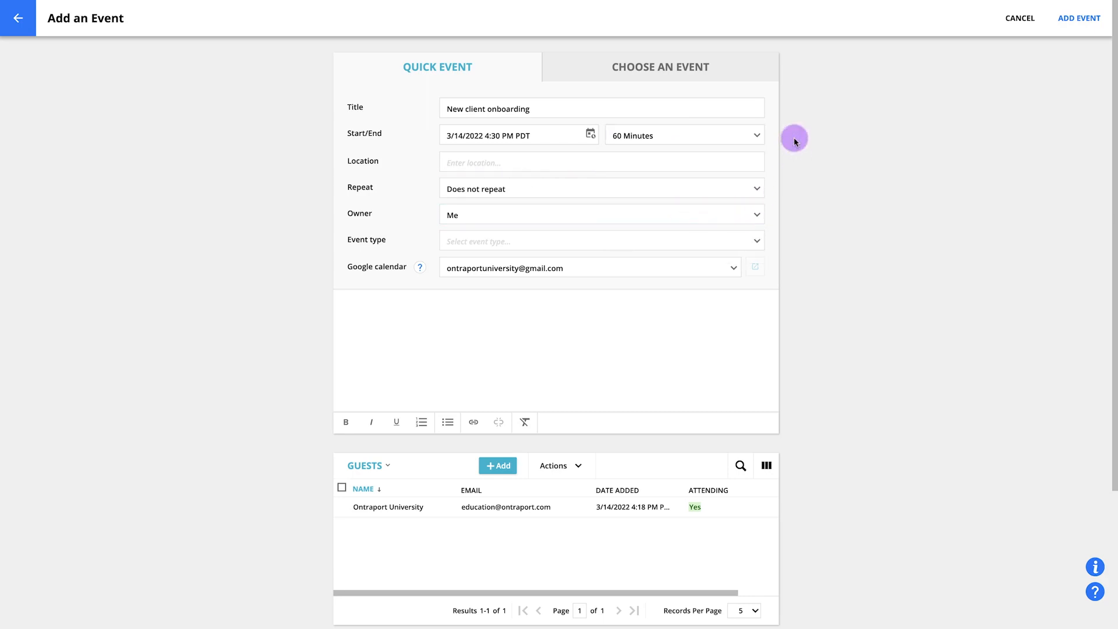
pyautogui.click(754, 162)
pyautogui.write('Online')
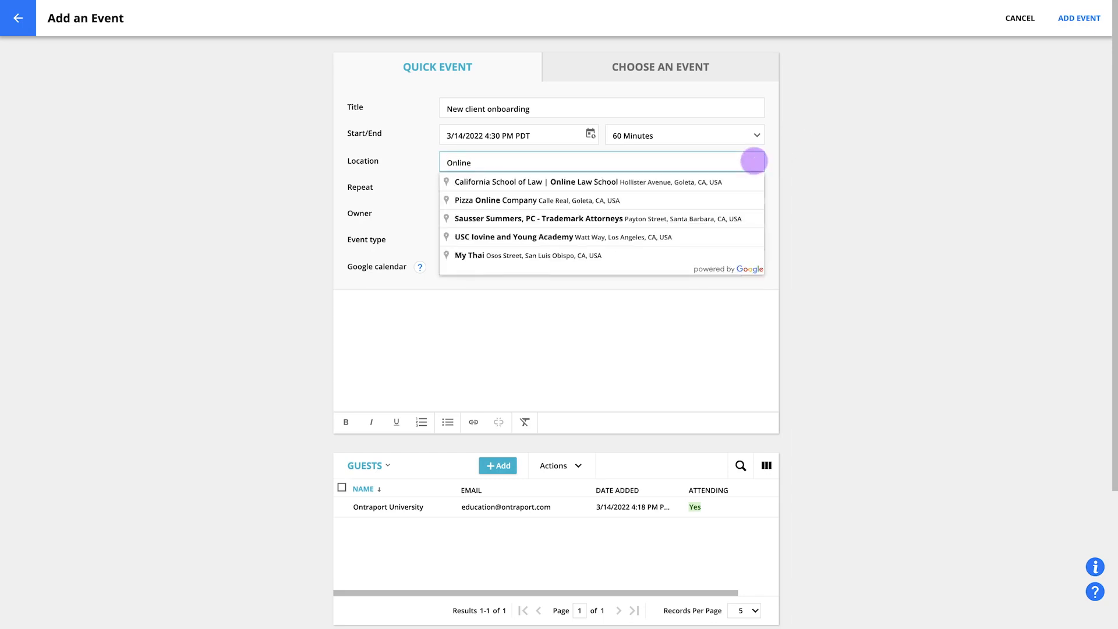
pyautogui.click(785, 162)
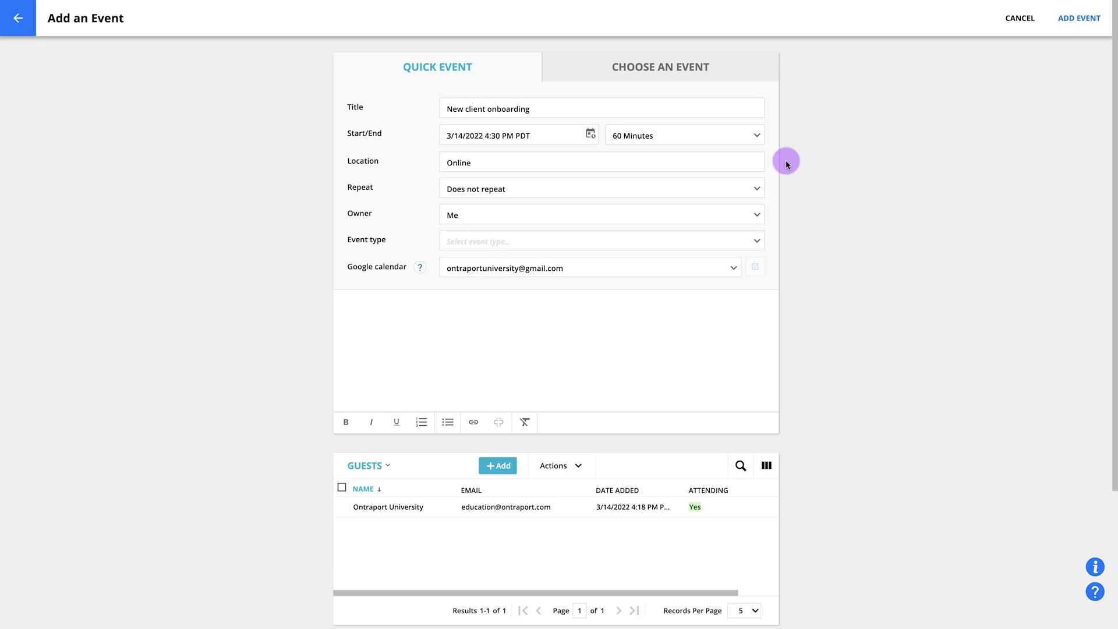
# - Keep the event on Does not repeat and make another team member its owner
pyautogui.click(758, 189)
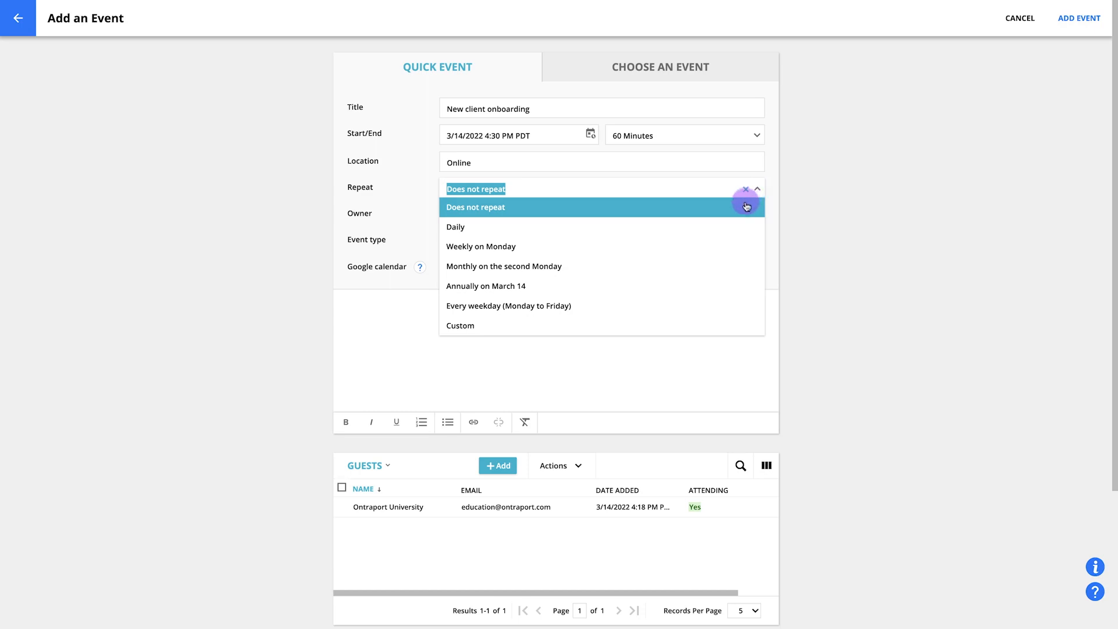
pyautogui.click(637, 214)
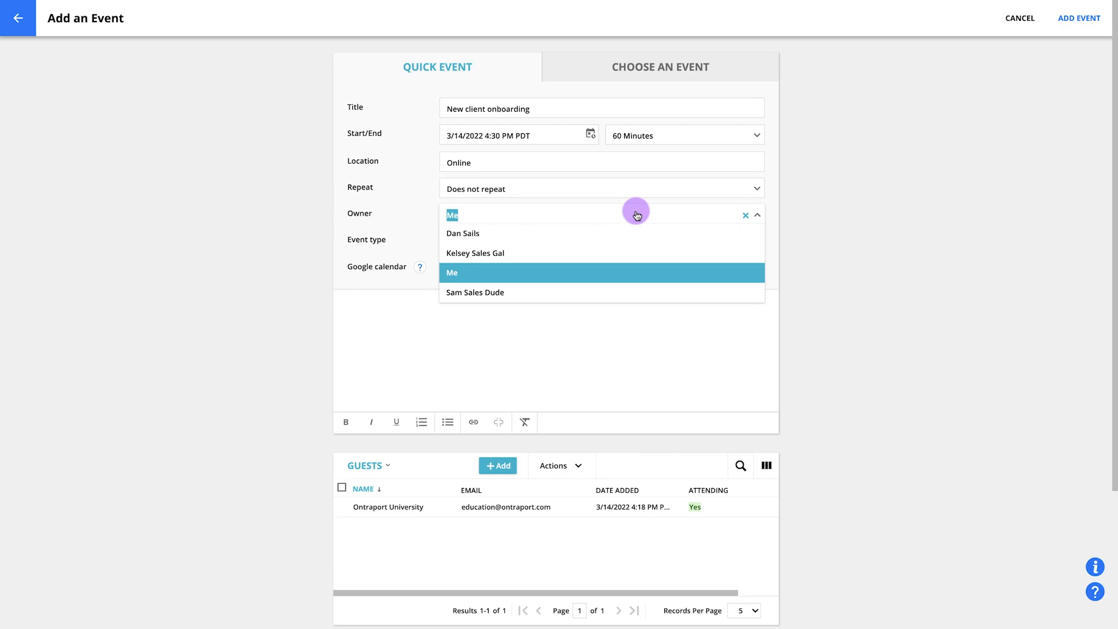
pyautogui.click(637, 232)
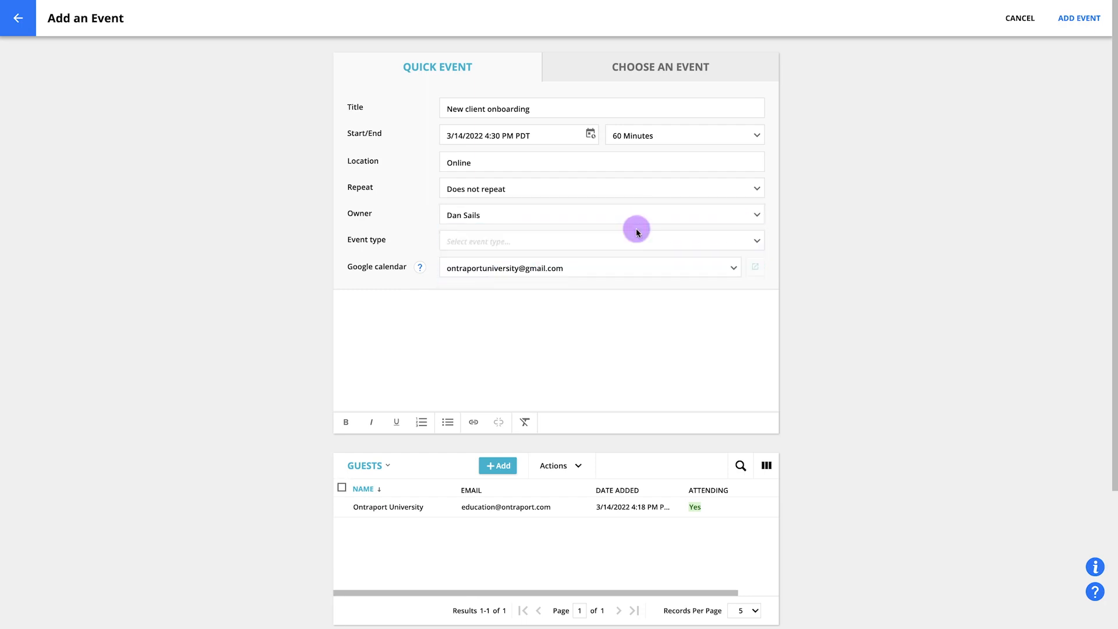
pyautogui.click(639, 244)
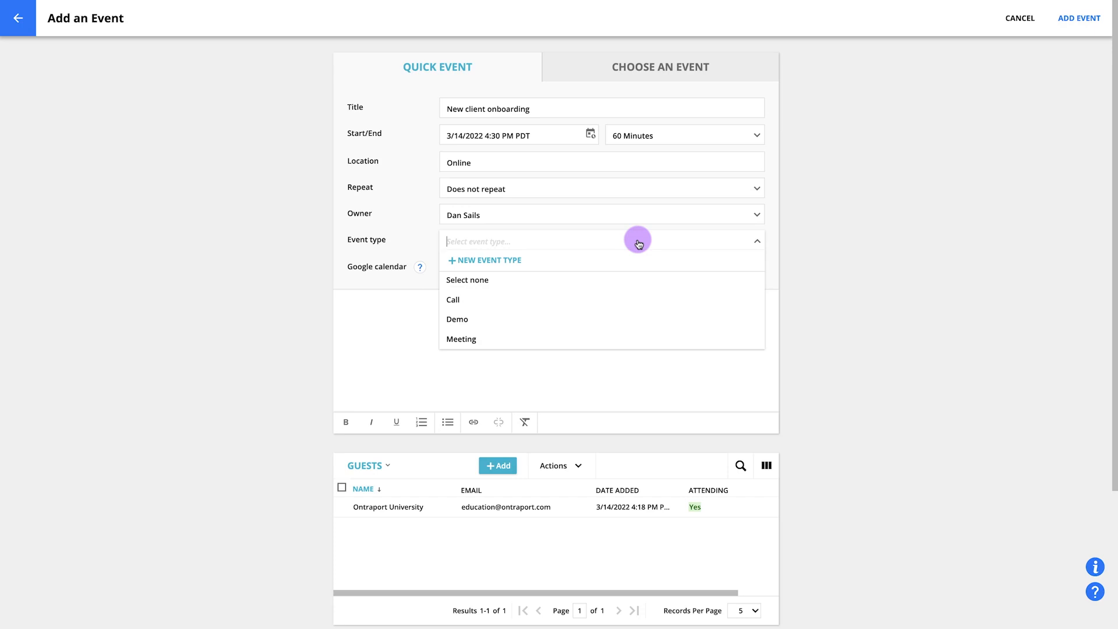
# - Create a new event type named 'Onboarding' and apply it to the event
pyautogui.click(633, 259)
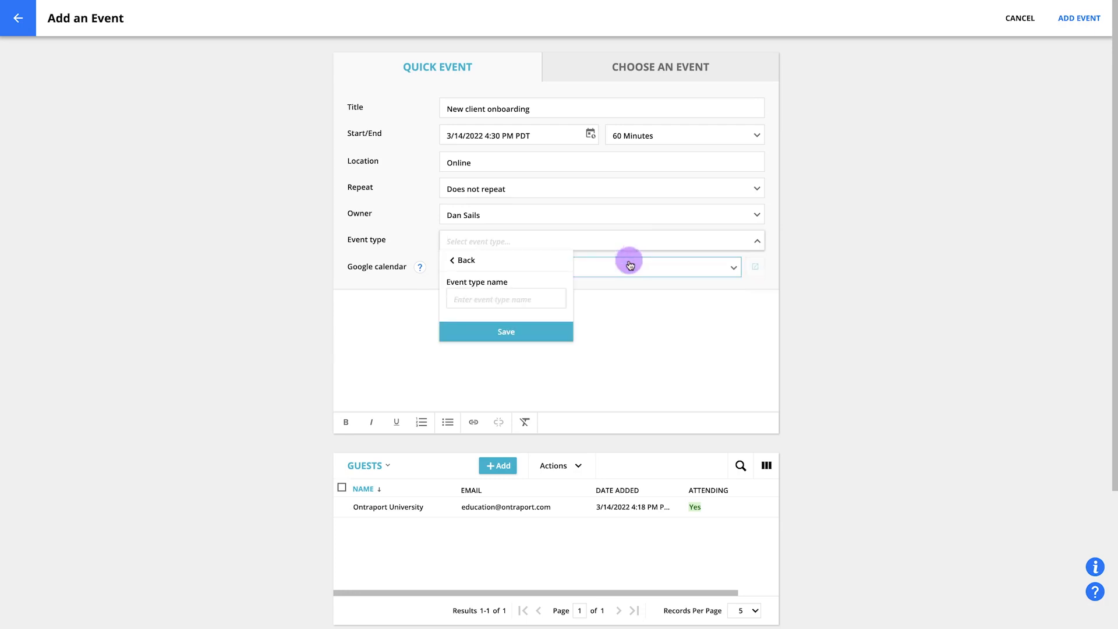
pyautogui.click(562, 296)
pyautogui.write('Onboarding')
pyautogui.click(555, 331)
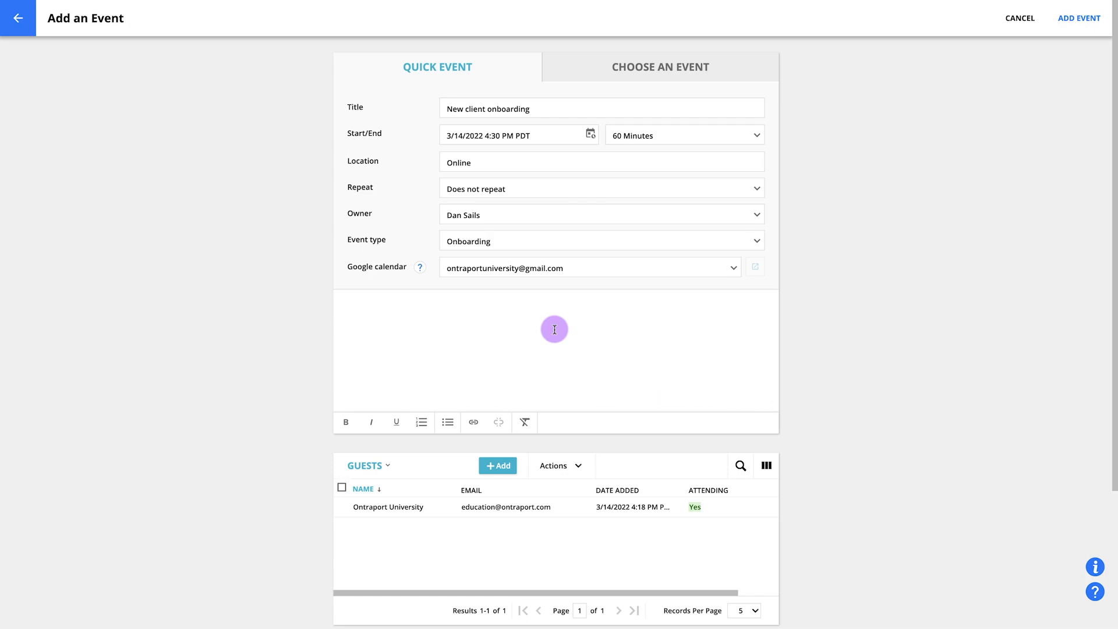
# - Write a description inviting the guest to a personalized onboarding, linking 'Click here' to the Zoom URL
pyautogui.click(554, 329)
pyautogui.write('Join Dan Sails for your personalized onboarding. Click here to join.')
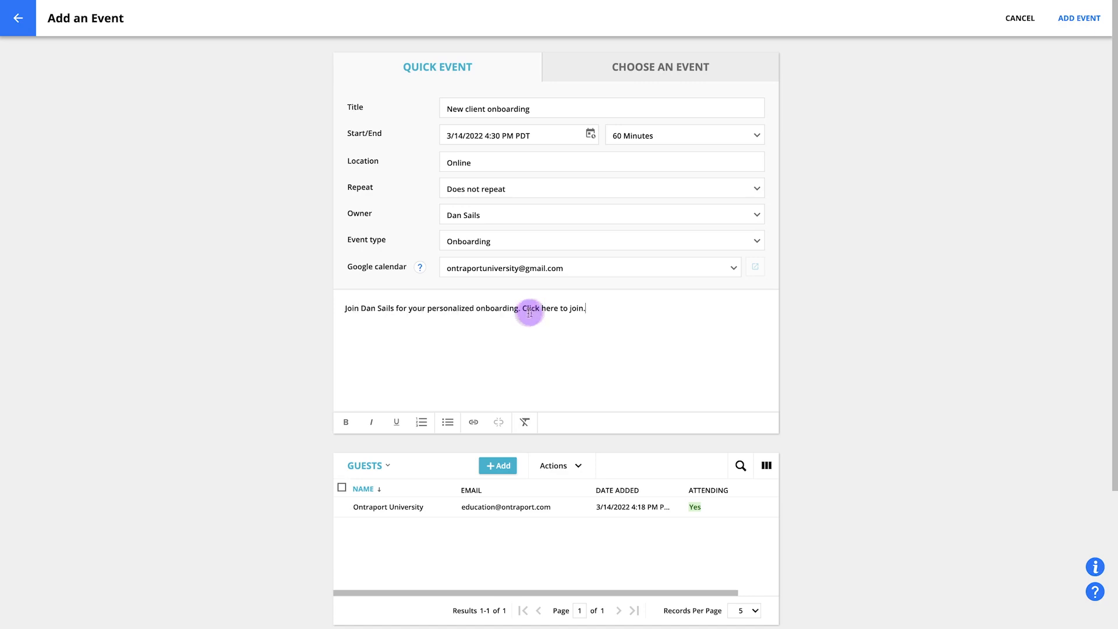
pyautogui.moveTo(559, 310); pyautogui.dragTo(527, 313)
pyautogui.click(473, 423)
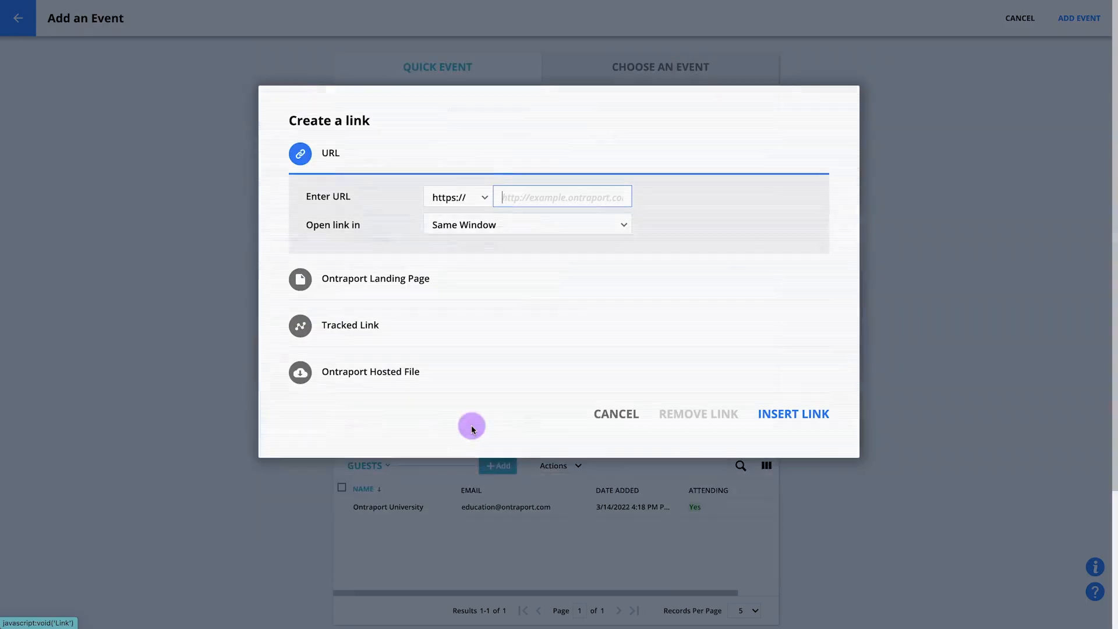
pyautogui.hotkey('ctrl', 'v')
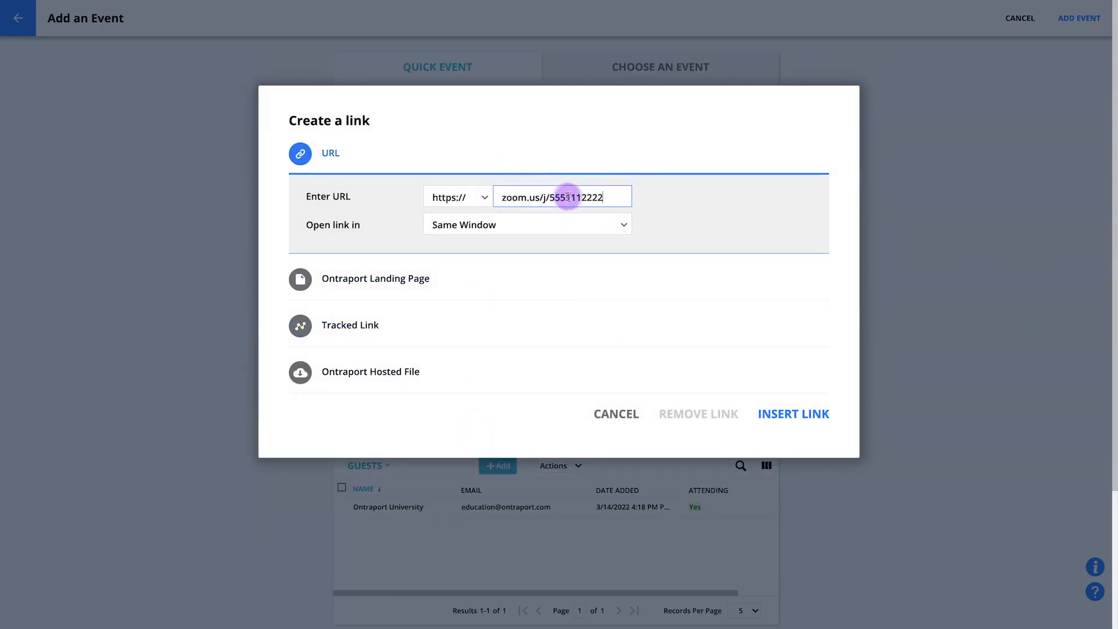
pyautogui.click(774, 414)
pyautogui.scroll(-3, 820, 411)
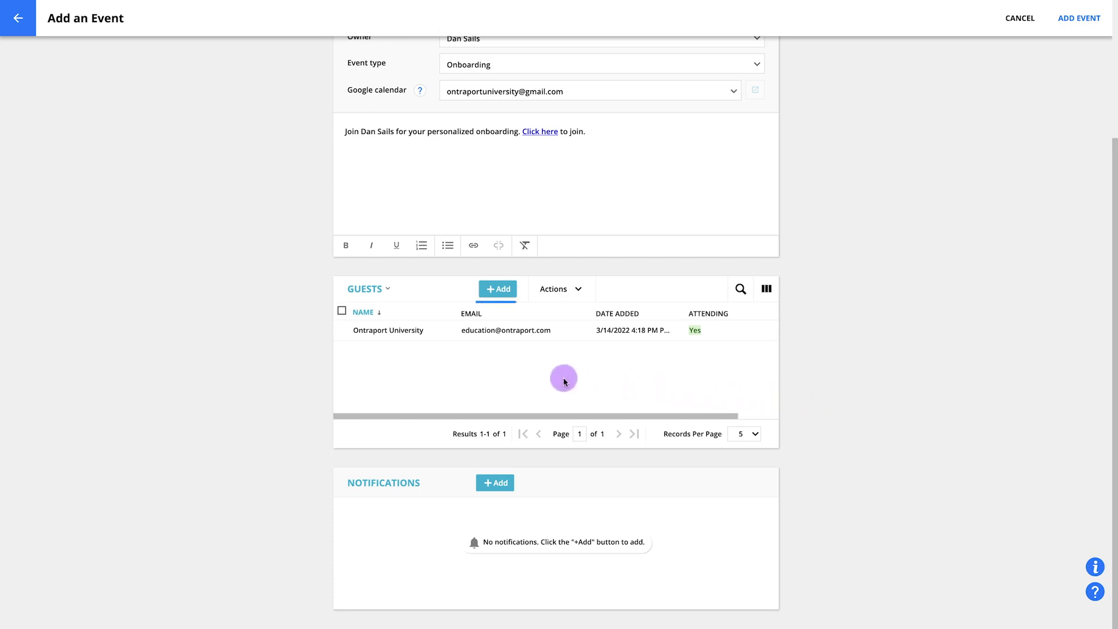
# - Add another contact as a second guest and insert a blank notification row
pyautogui.click(495, 290)
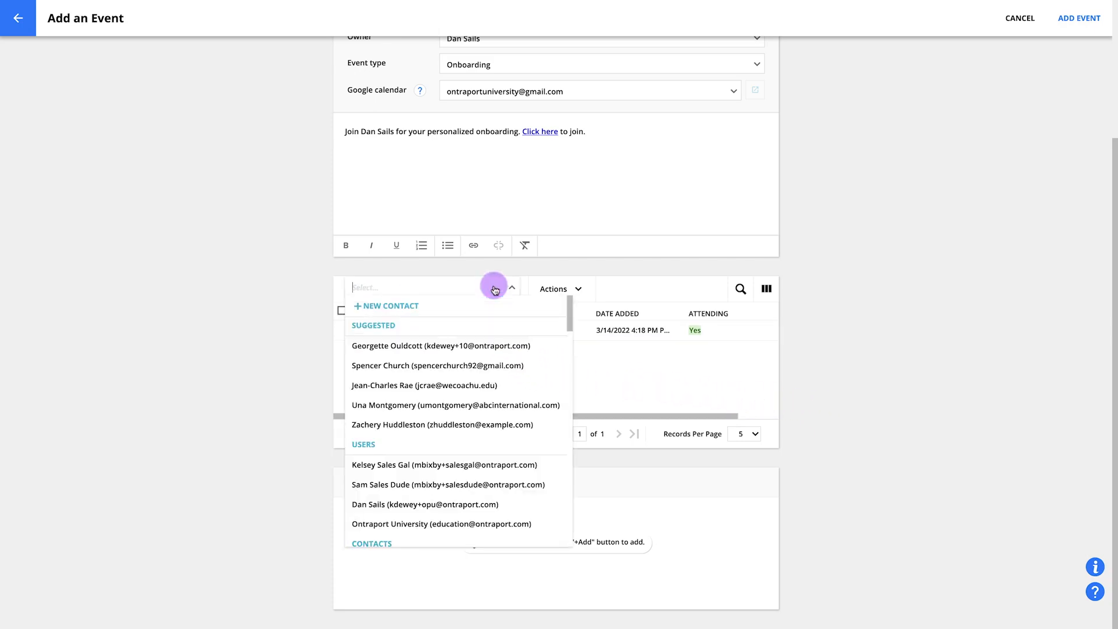
pyautogui.click(491, 364)
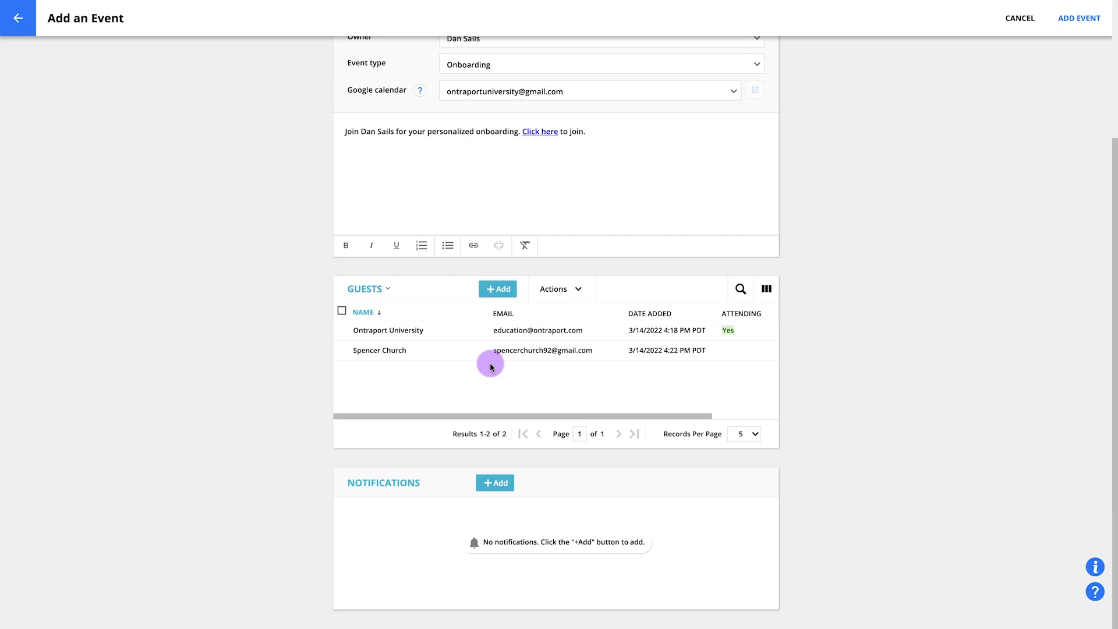
pyautogui.click(494, 483)
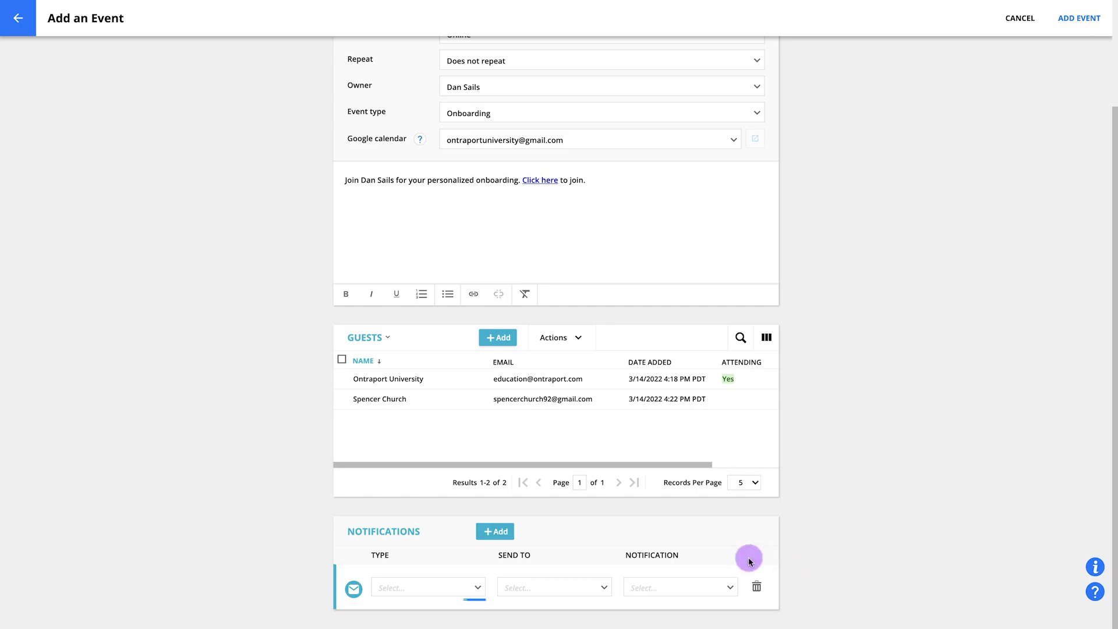
# - Trigger the notification When the time is 1 Days After the Event end time
pyautogui.click(467, 591)
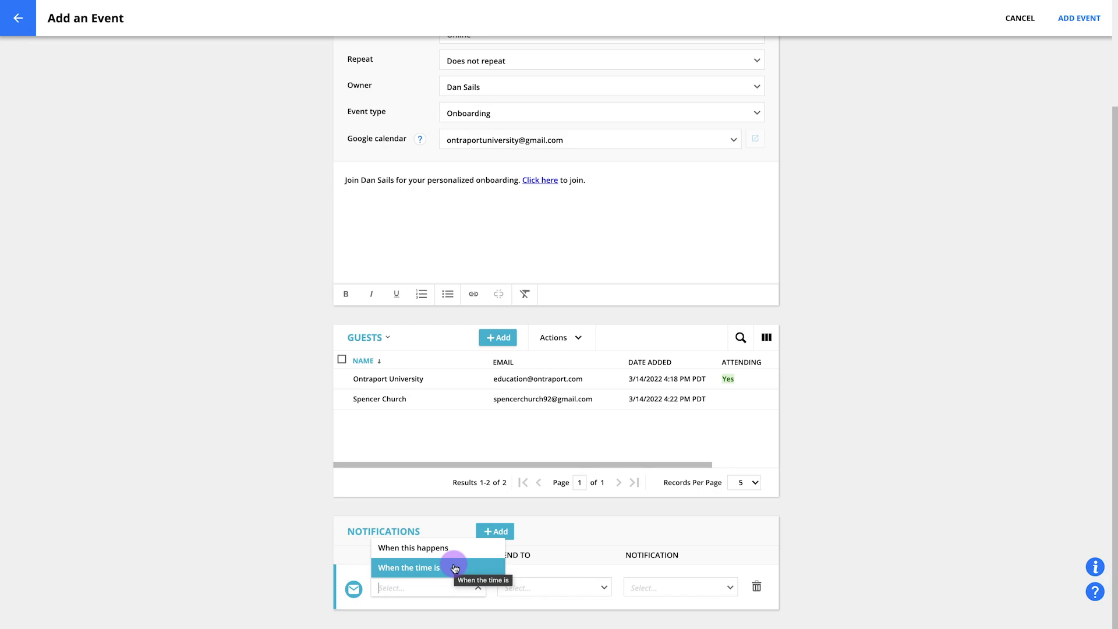
pyautogui.click(454, 568)
pyautogui.scroll(-2, 455, 568)
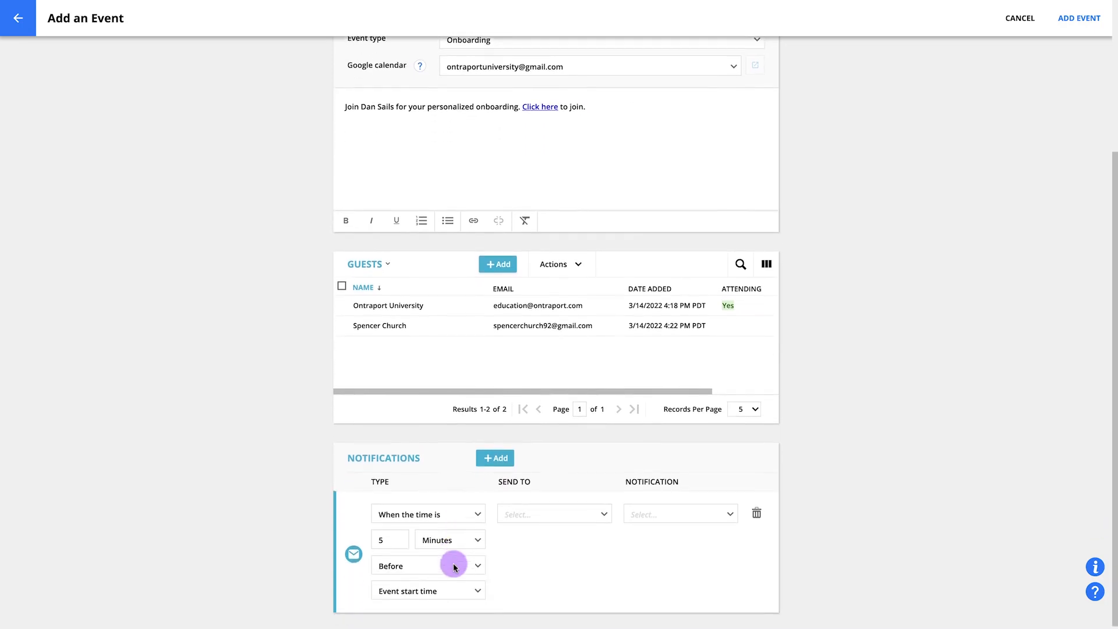
pyautogui.click(375, 536)
pyautogui.press('BackSpace')
pyautogui.write('2')
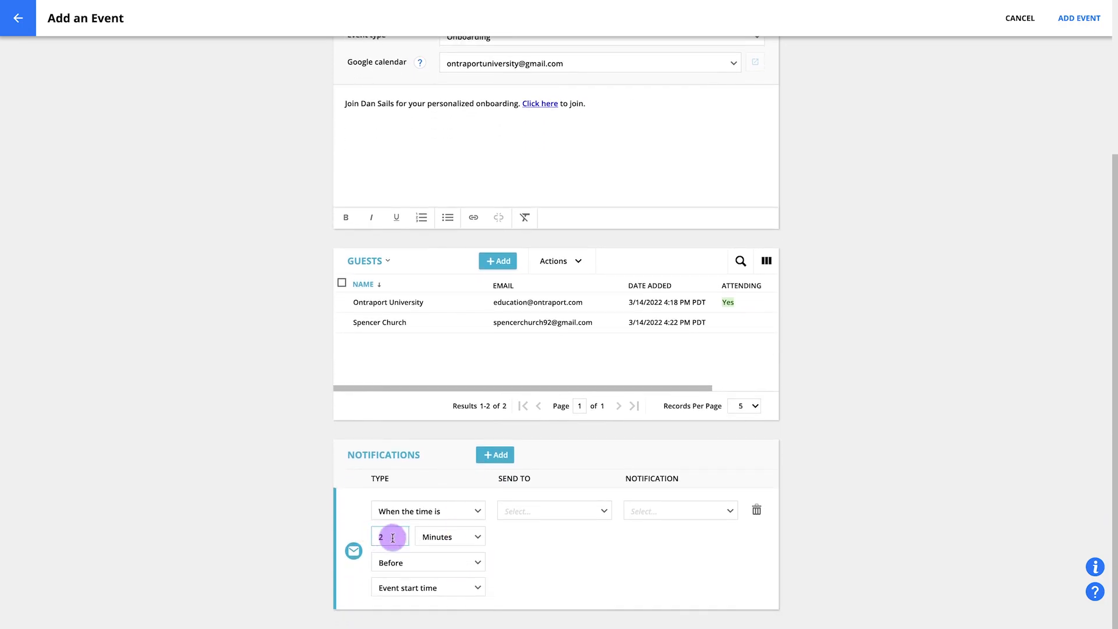
pyautogui.click(430, 540)
pyautogui.click(437, 593)
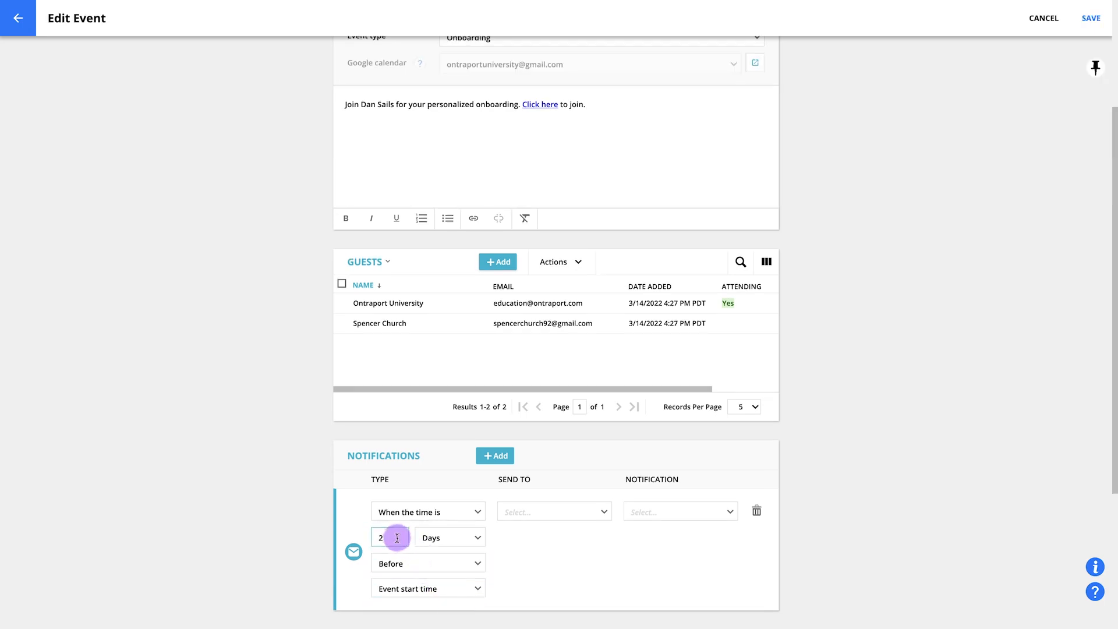
pyautogui.doubleClick(396, 538)
pyautogui.write('1')
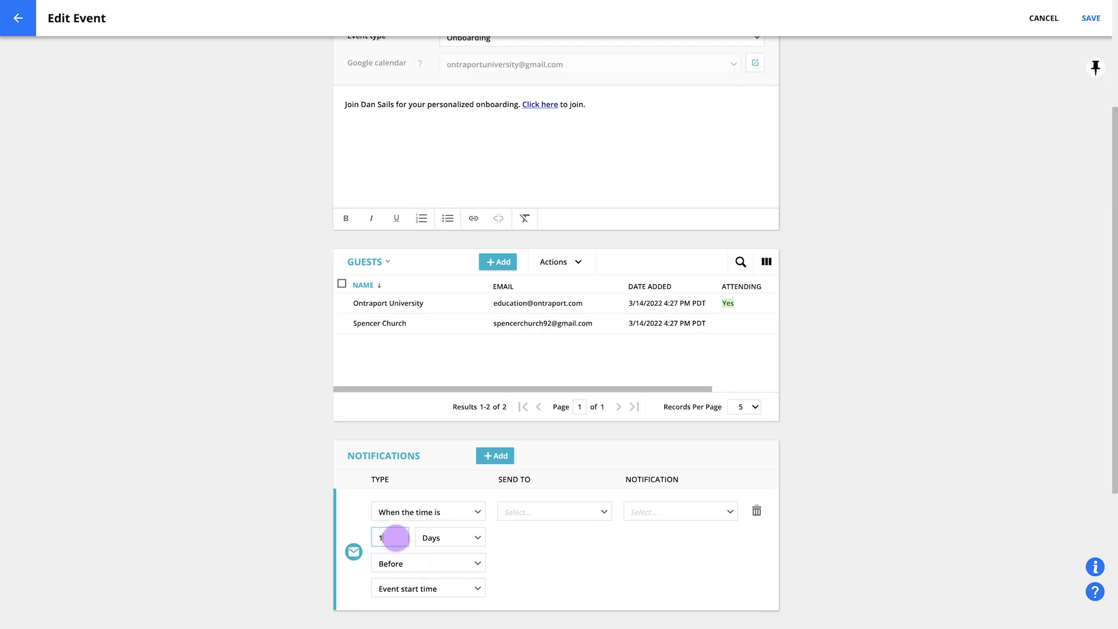
pyautogui.click(401, 562)
pyautogui.click(400, 601)
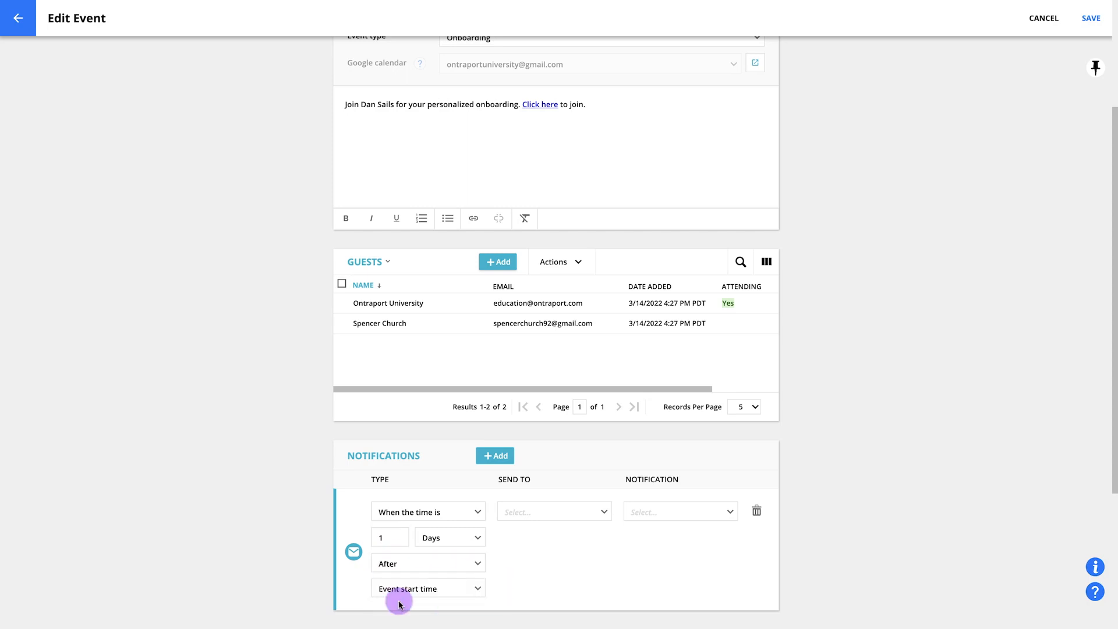
pyautogui.click(400, 589)
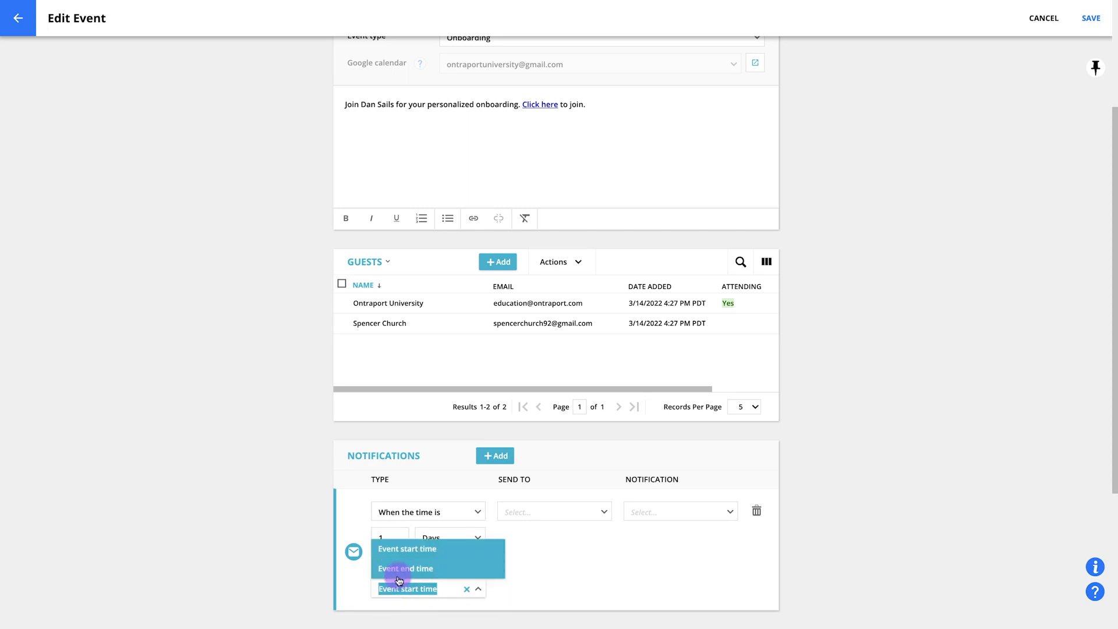
pyautogui.click(401, 569)
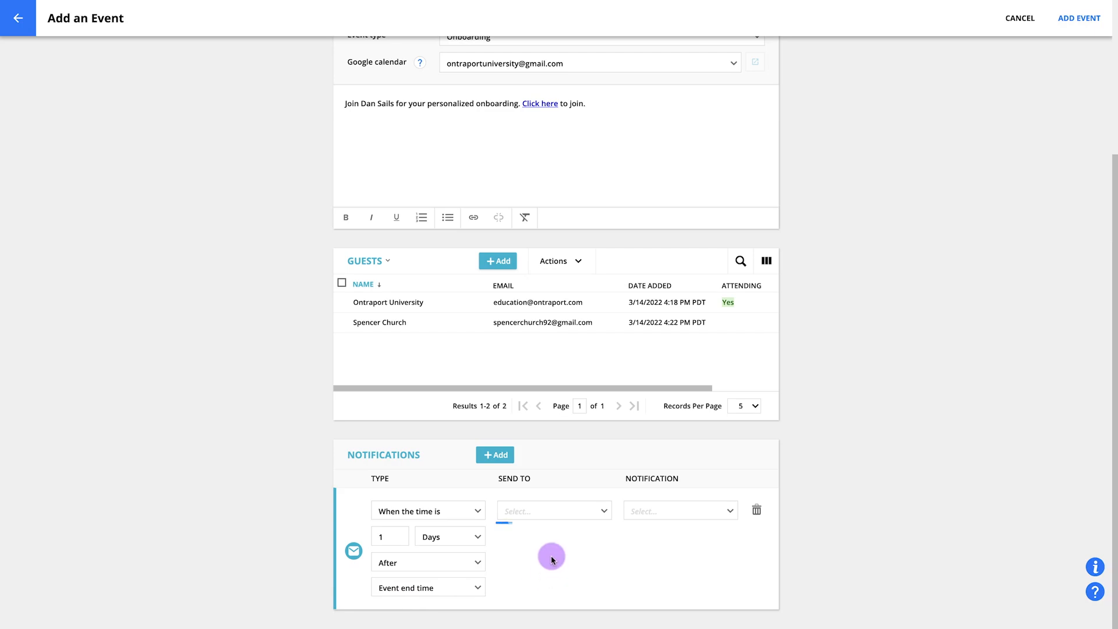
# - Email Attending Guests only, using a new message named 'Post-event follow up' via Save & Edit
pyautogui.click(552, 513)
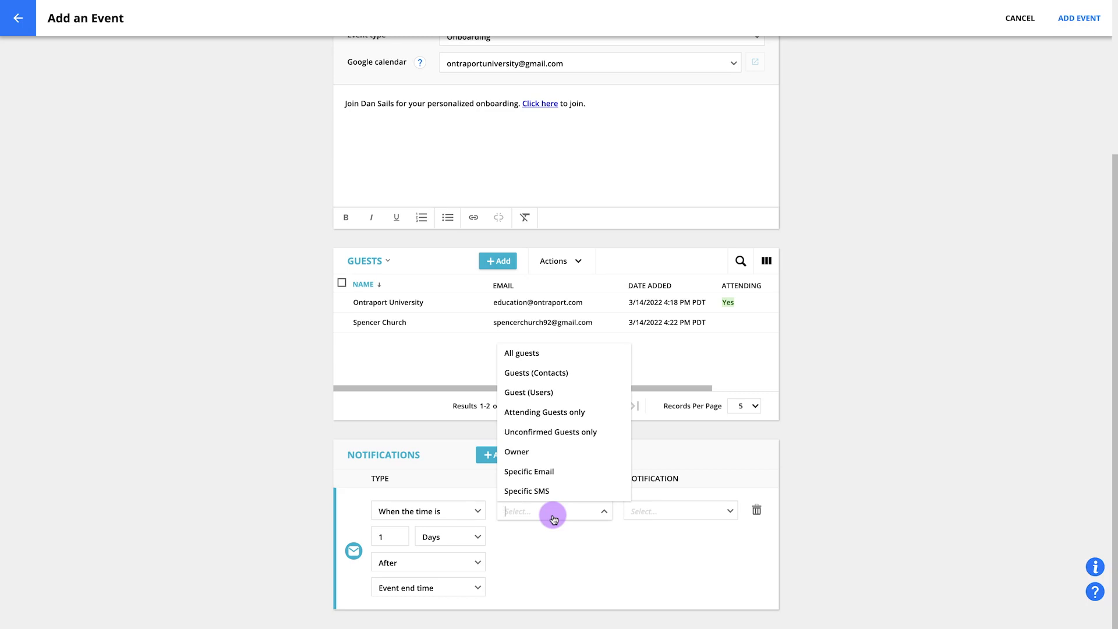
pyautogui.click(554, 412)
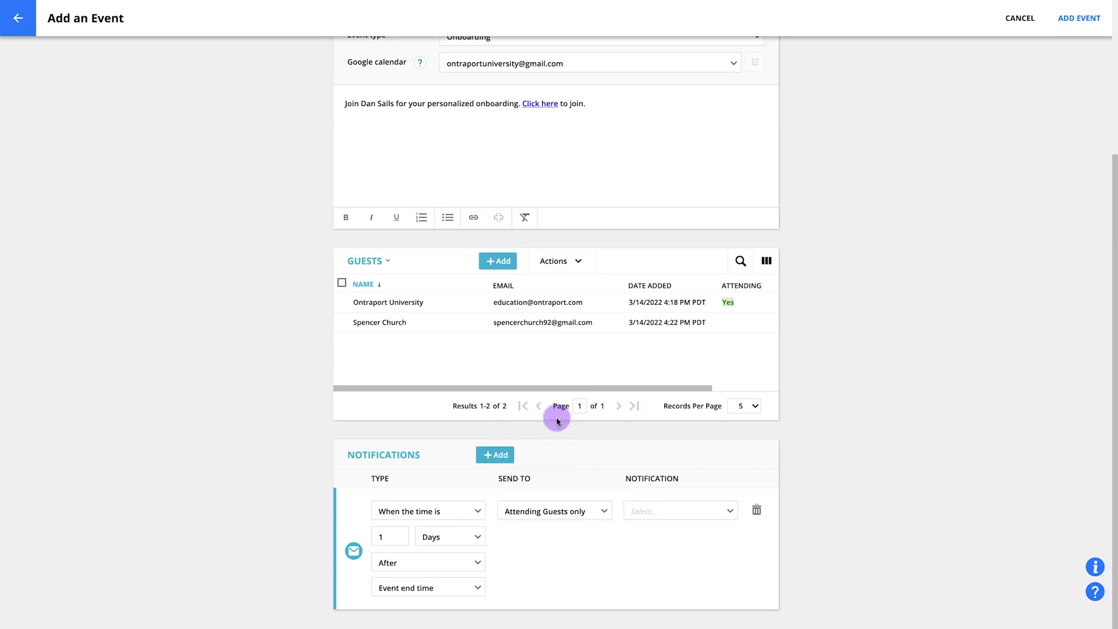
pyautogui.click(681, 516)
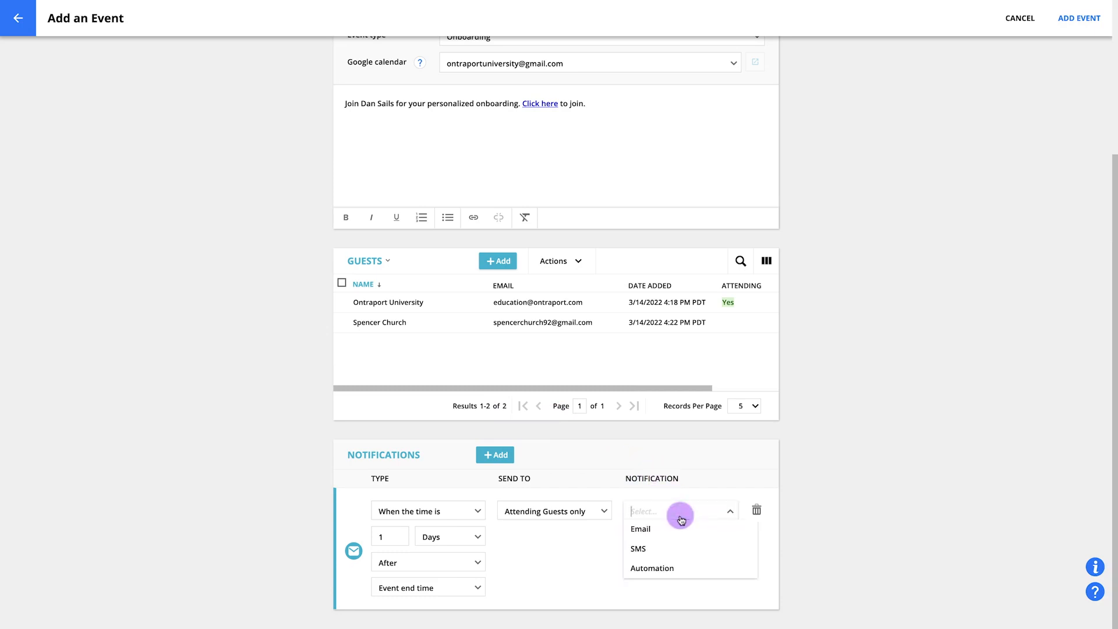
pyautogui.click(677, 528)
pyautogui.click(675, 536)
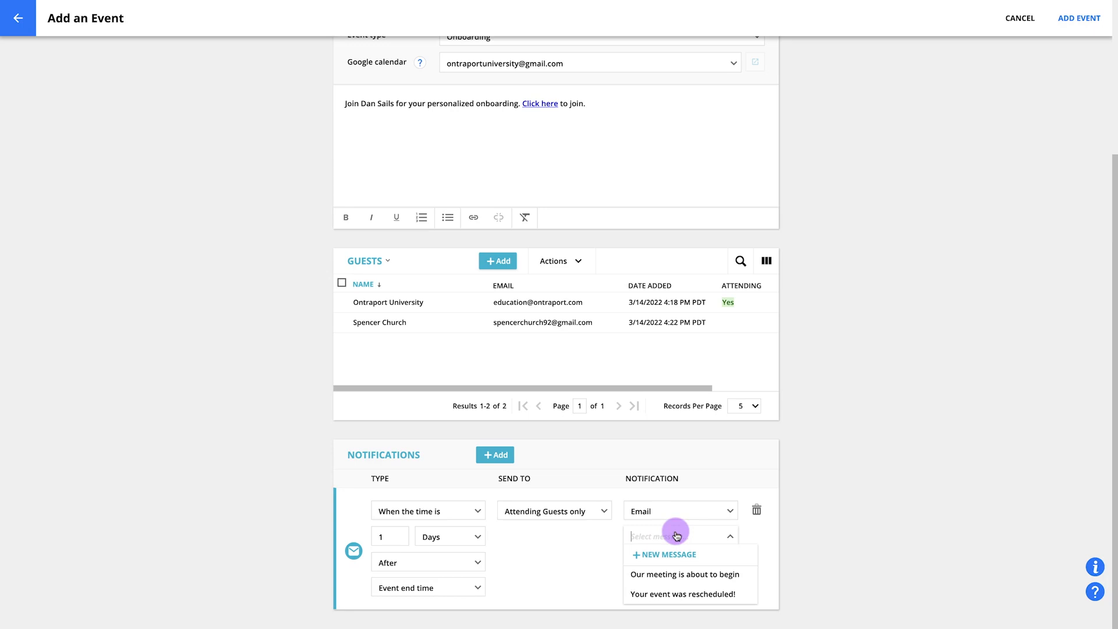
pyautogui.click(674, 553)
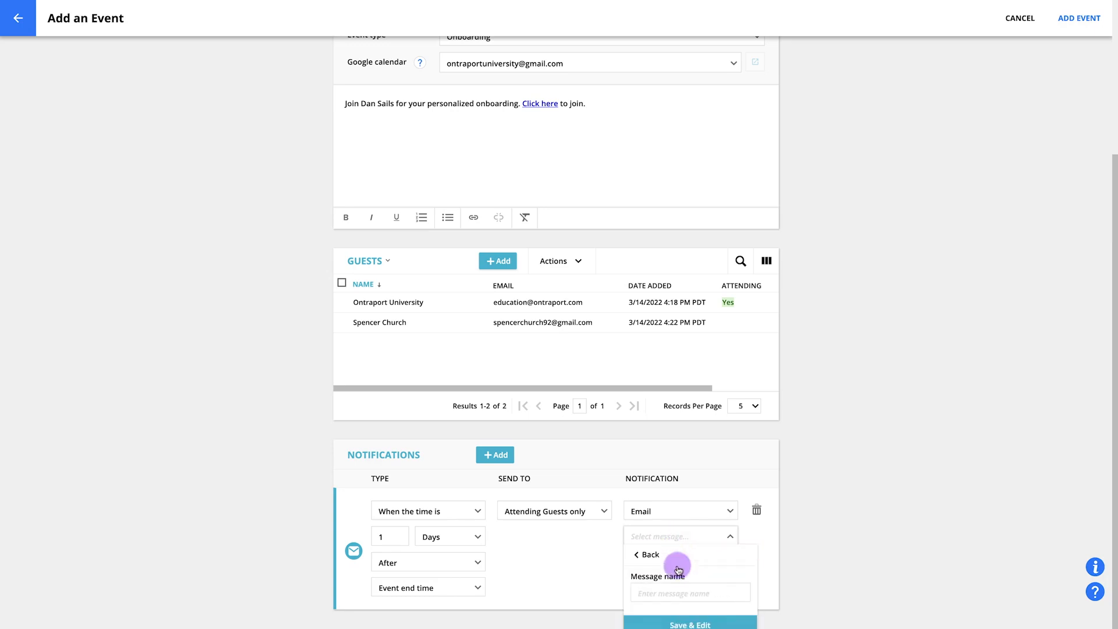
pyautogui.click(676, 593)
pyautogui.write('Post-event follow up')
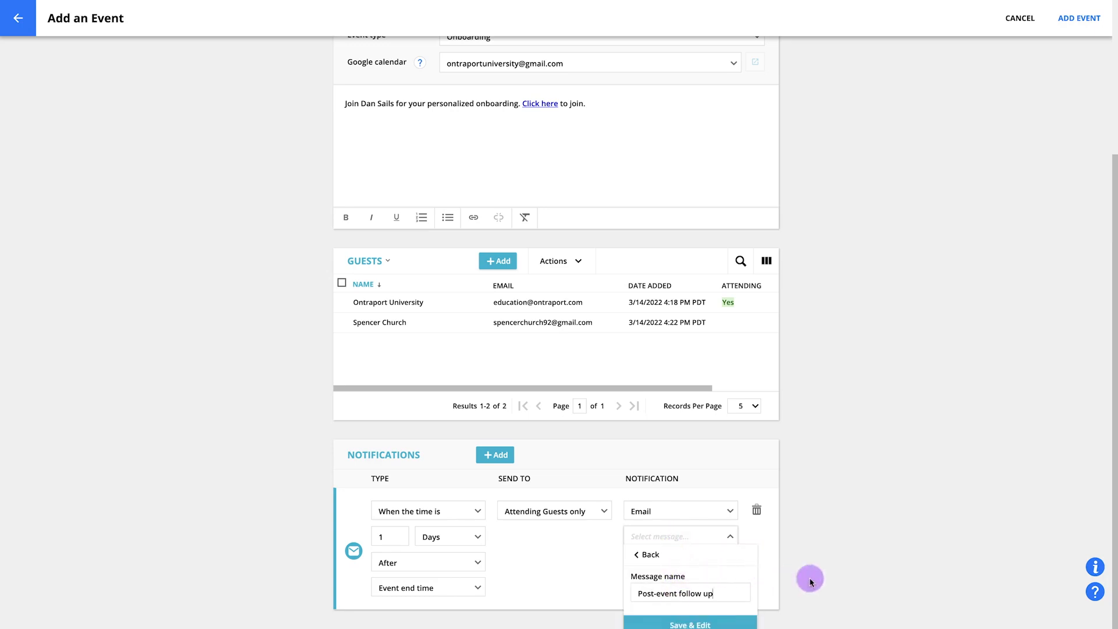
pyautogui.click(726, 623)
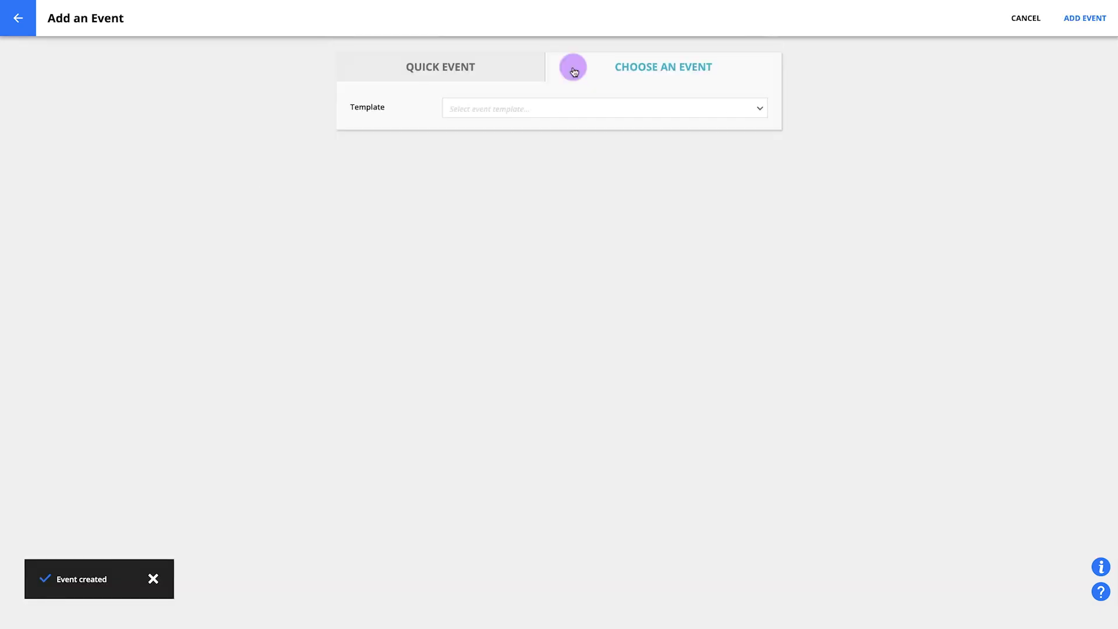
# - Create a new event template named 'Onboarding template' and open it for editing
pyautogui.click(571, 106)
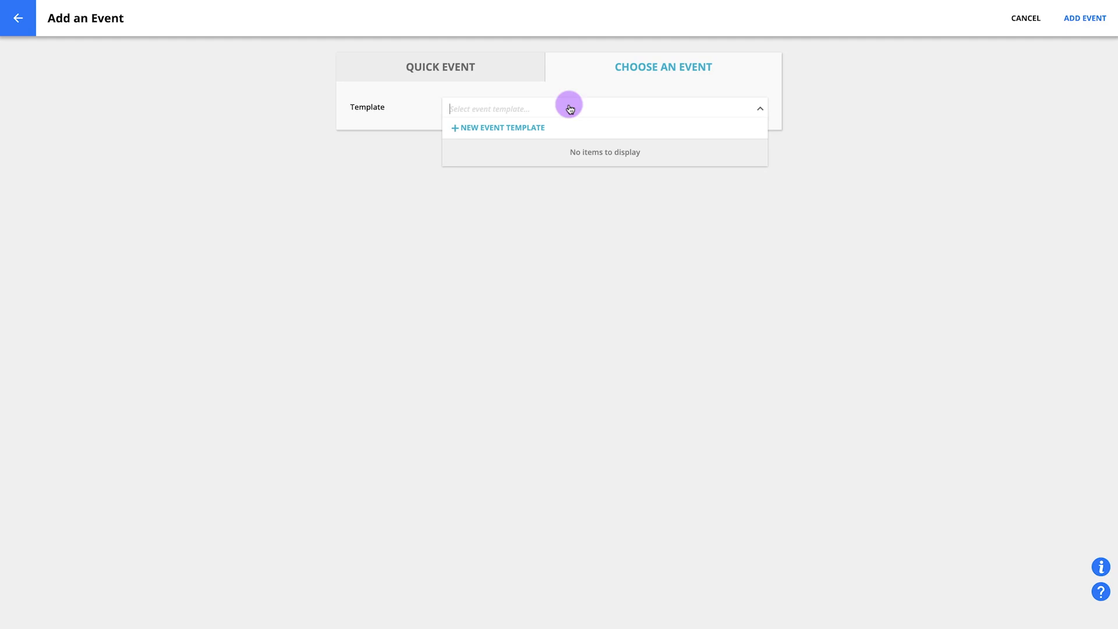
pyautogui.click(560, 127)
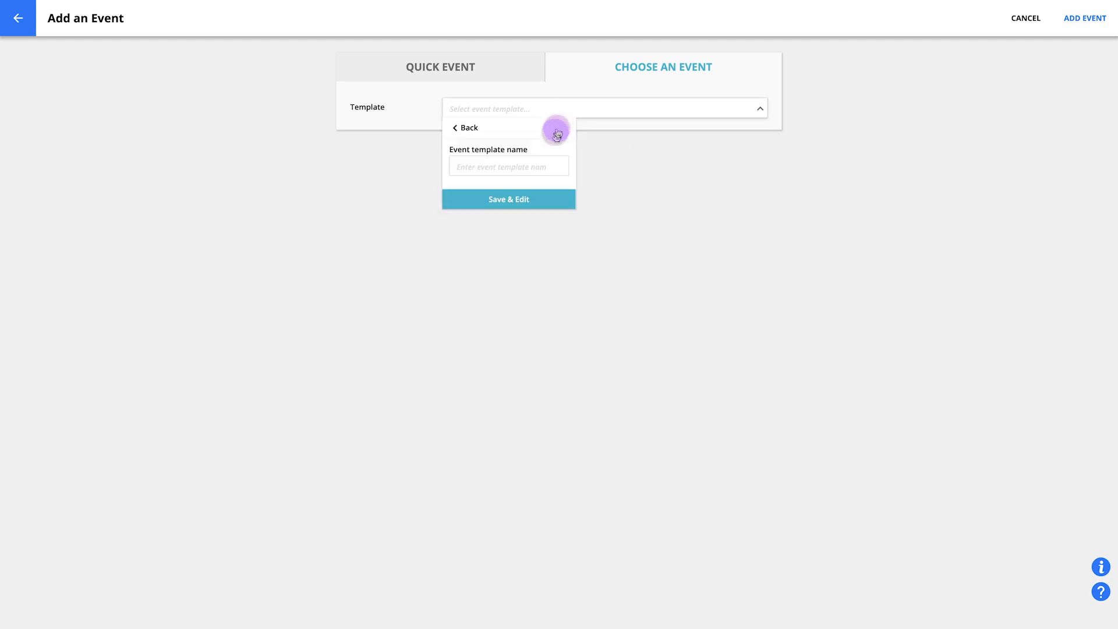
pyautogui.click(545, 162)
pyautogui.write('Onboarding temp')
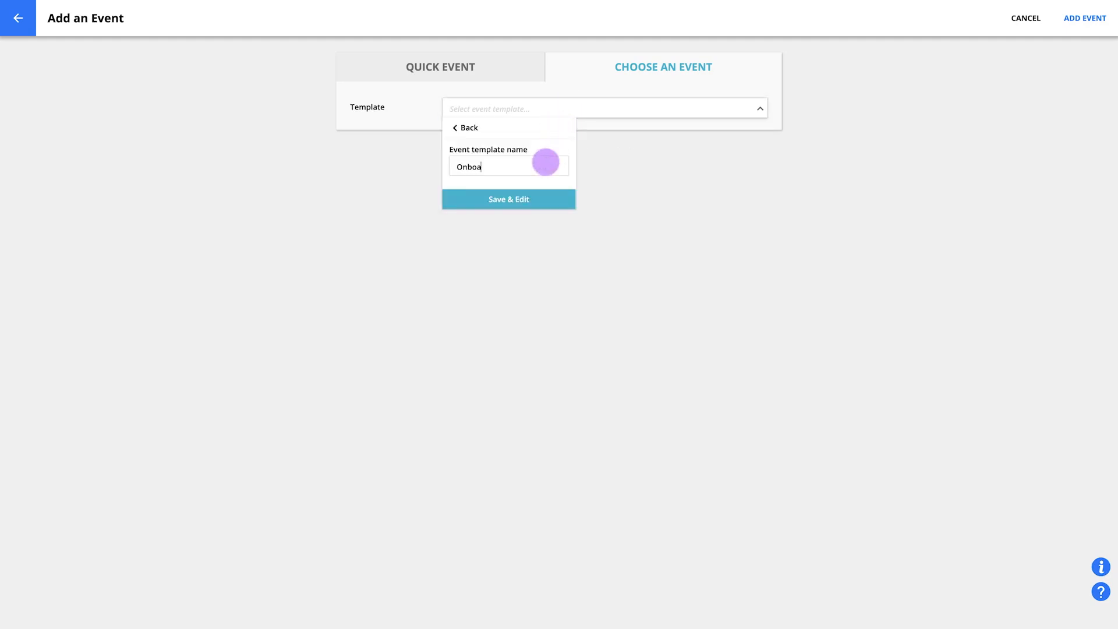
pyautogui.write('late')
pyautogui.click(536, 198)
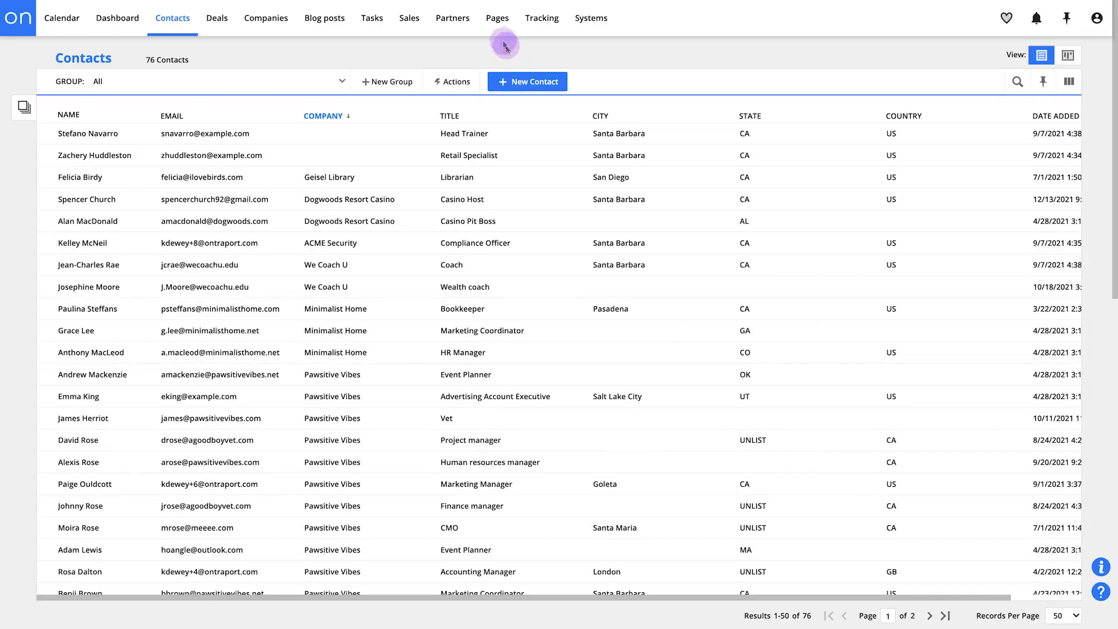
# - Open the Event Templates list, briefly start a blank template, then return to the list
pyautogui.moveTo(65, 23)
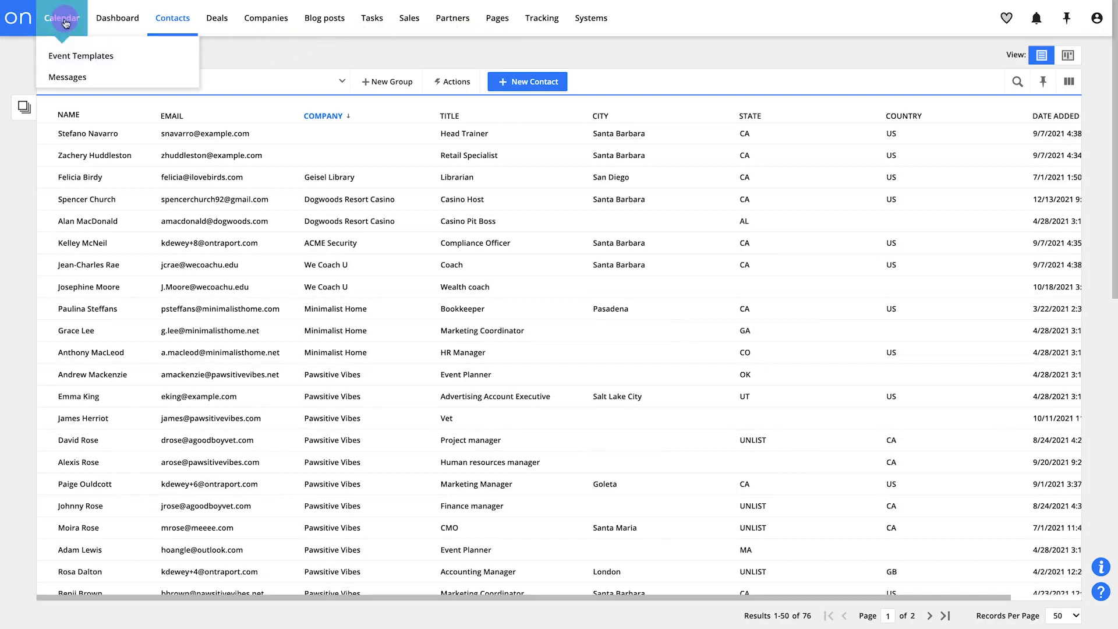
pyautogui.click(120, 62)
pyautogui.click(525, 83)
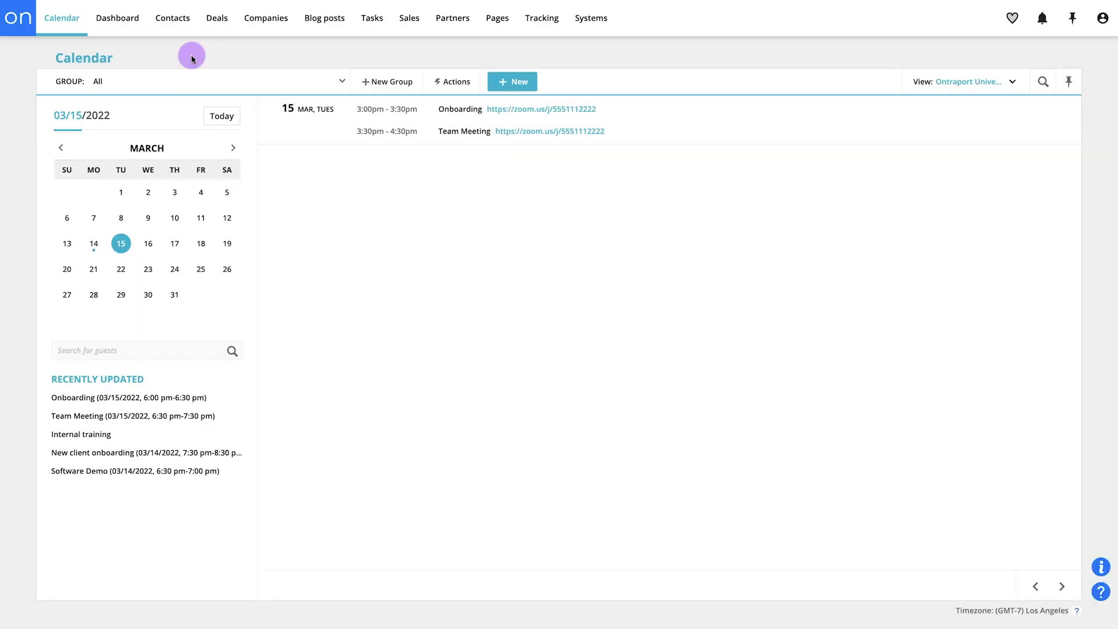
pyautogui.moveTo(63, 27)
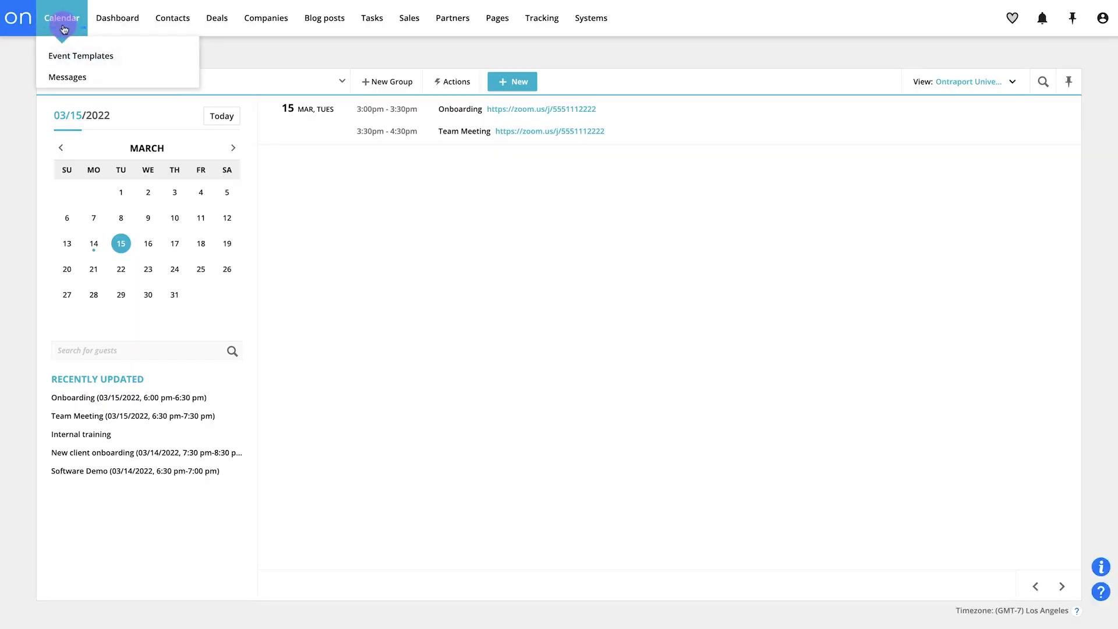
pyautogui.click(123, 57)
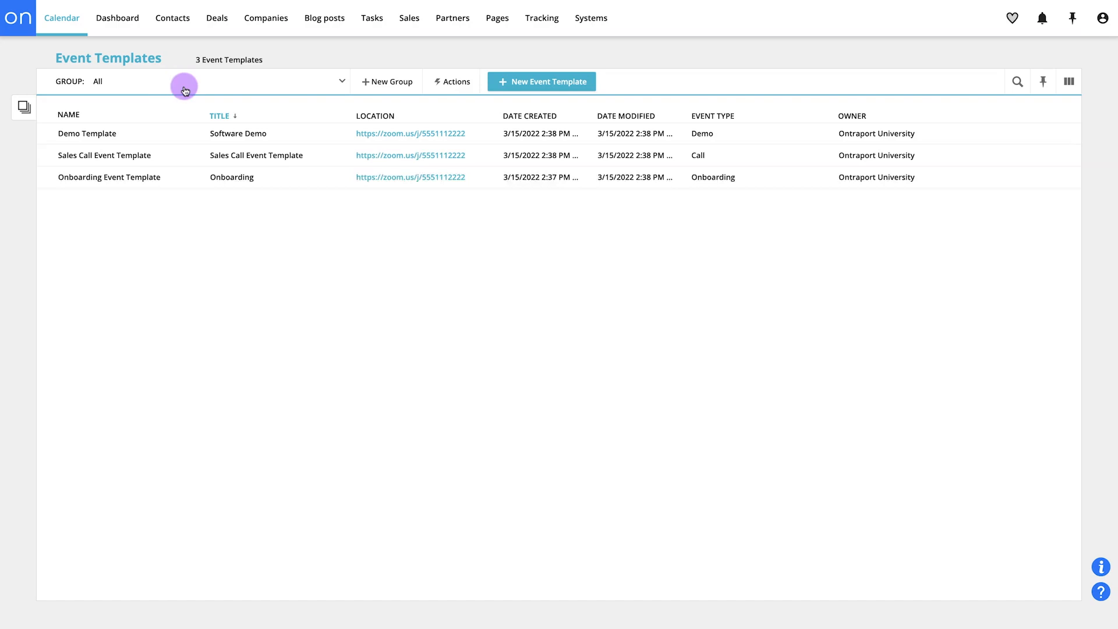
# - Sort templates by name, review the profile calendar's three events, then return to Contacts
pyautogui.click(68, 114)
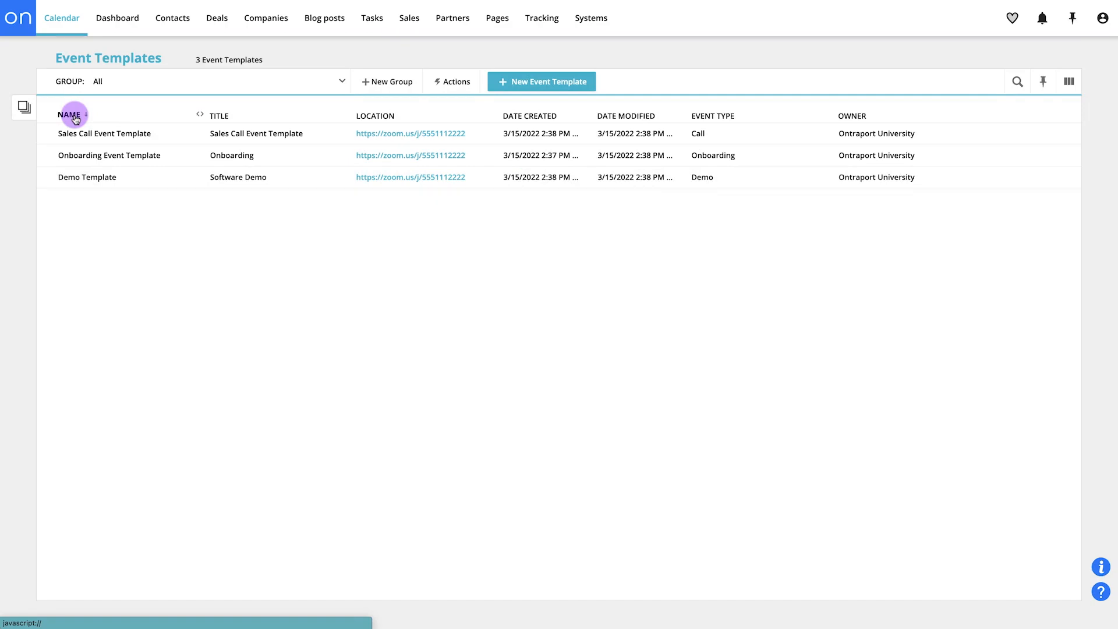
pyautogui.click(1101, 24)
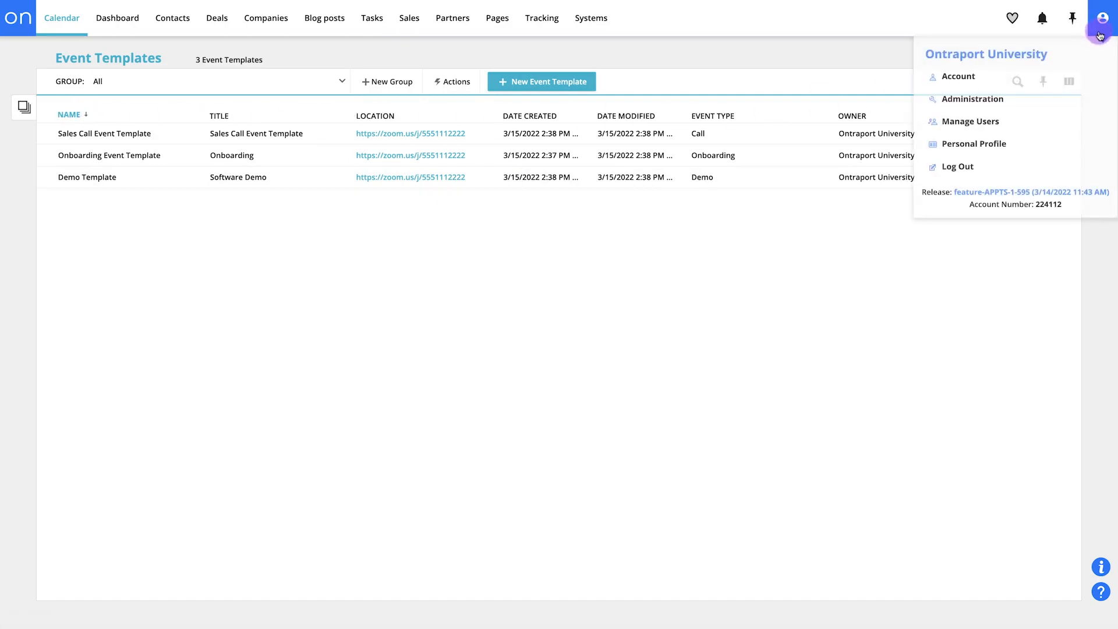
pyautogui.click(1028, 143)
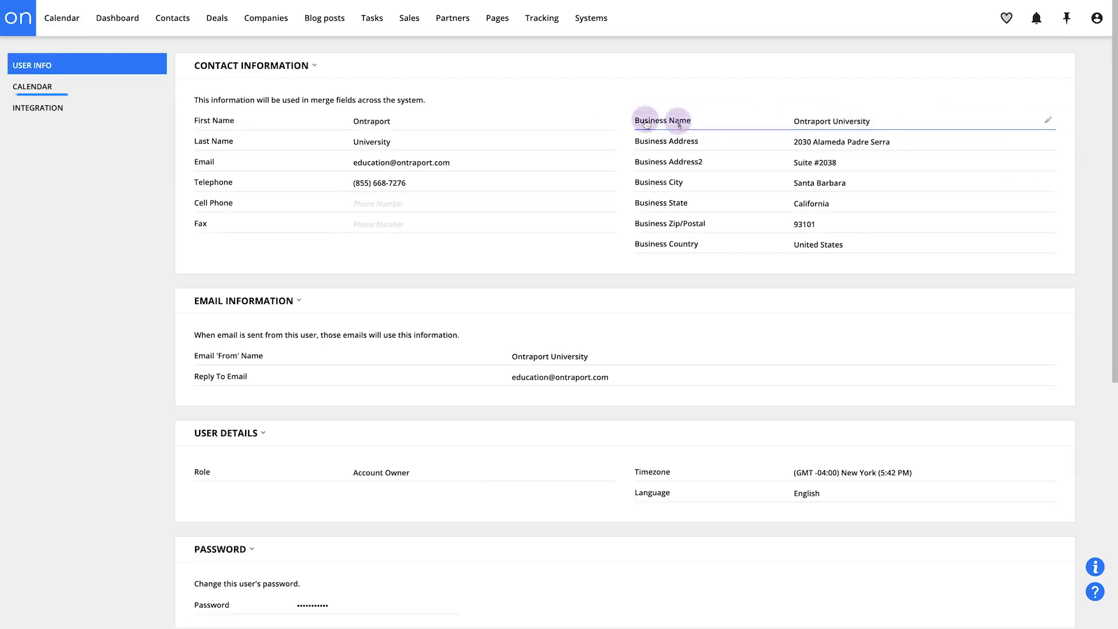
pyautogui.click(149, 95)
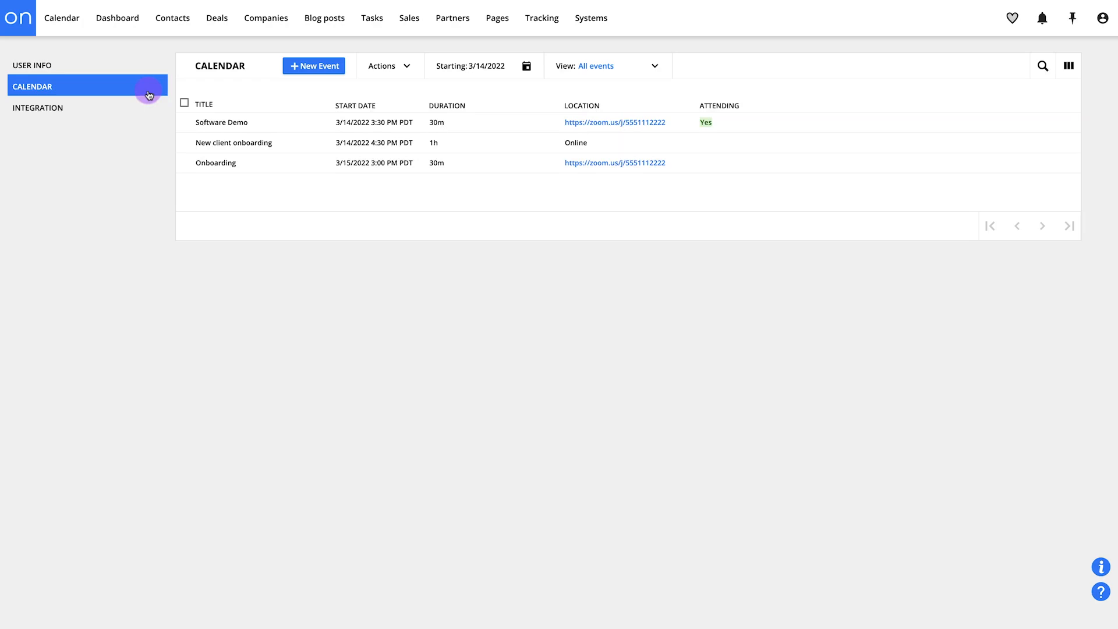
pyautogui.click(173, 28)
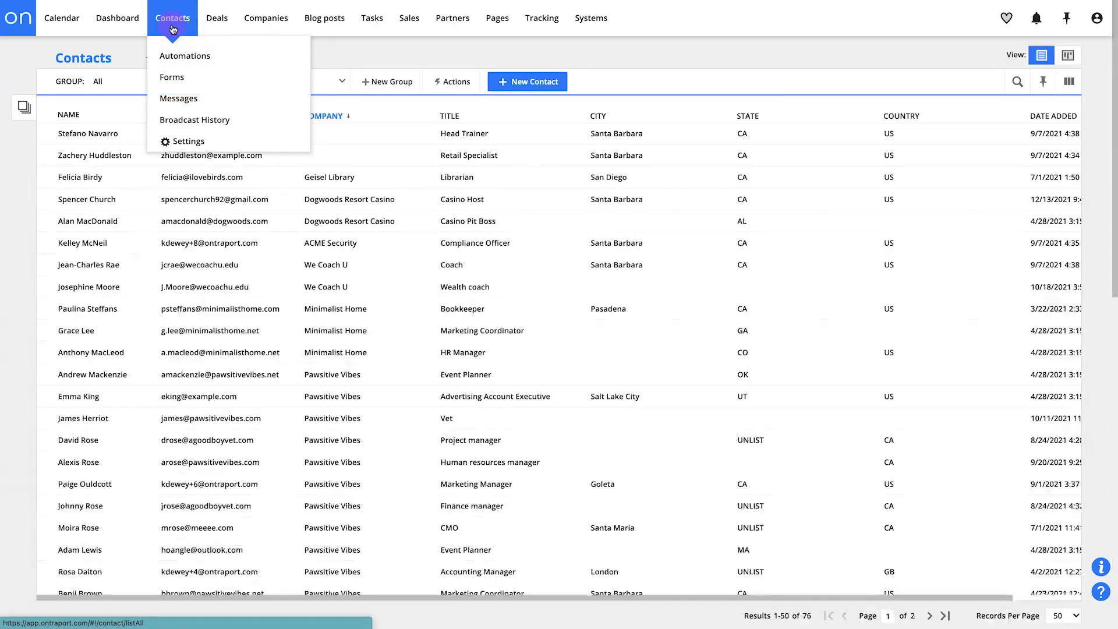
# - Open the first contact's record and view its calendar listing the 3/15/2022 Onboarding event
pyautogui.click(92, 134)
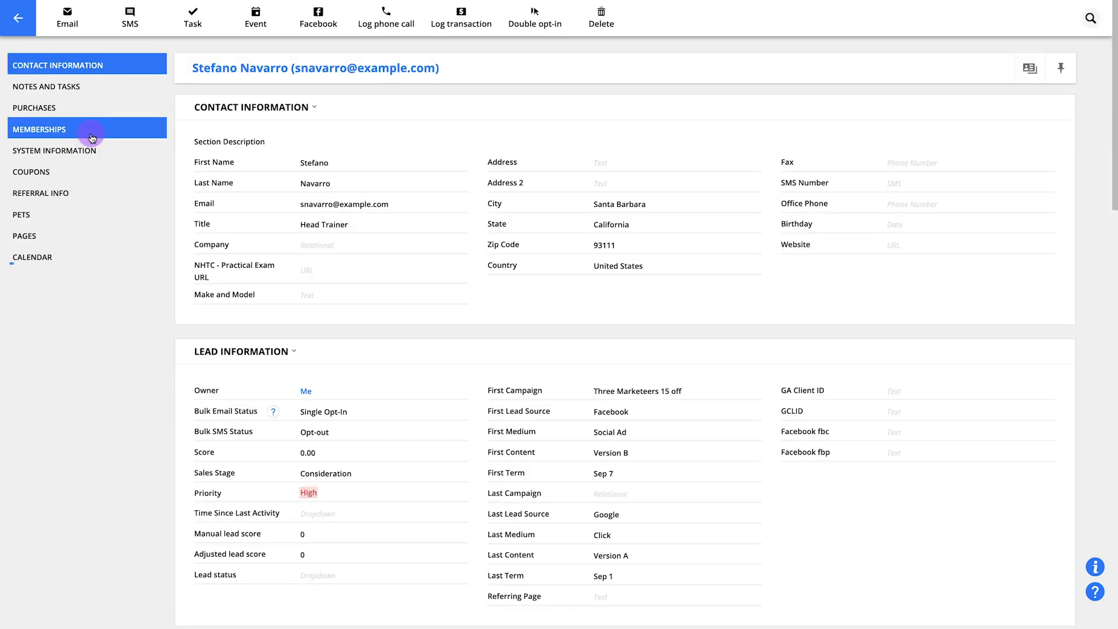
pyautogui.click(63, 257)
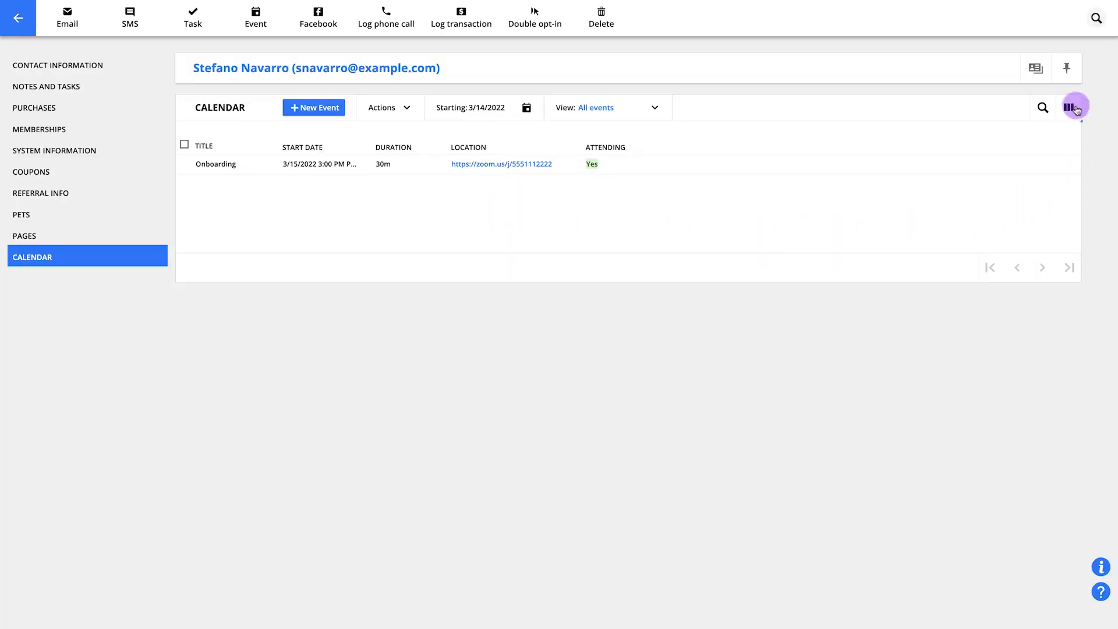
# - Add End date and Number of guests columns, order and widen them, then view the contact card
pyautogui.click(1070, 108)
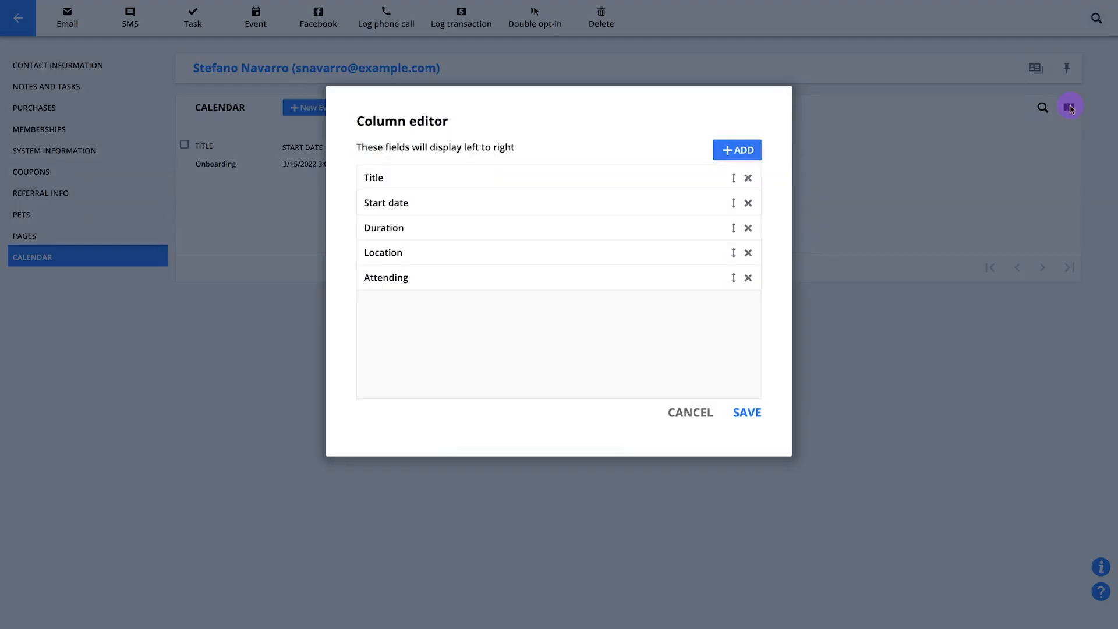
pyautogui.click(740, 150)
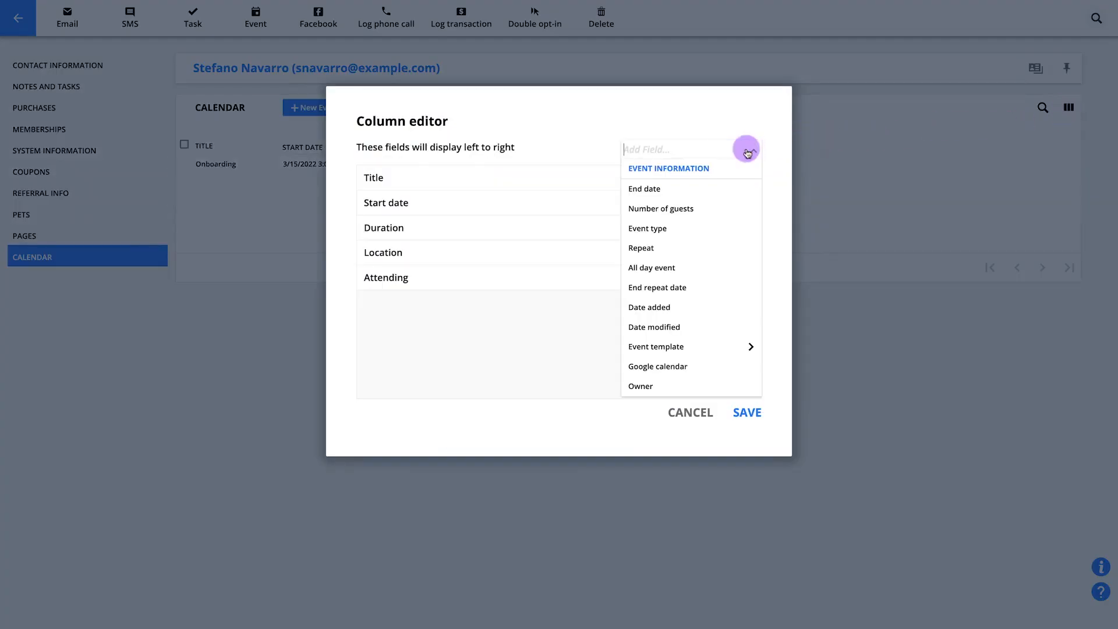
pyautogui.click(711, 209)
pyautogui.click(733, 152)
pyautogui.click(701, 190)
pyautogui.moveTo(559, 328); pyautogui.dragTo(555, 256)
pyautogui.moveTo(549, 334); pyautogui.dragTo(554, 274)
pyautogui.click(744, 413)
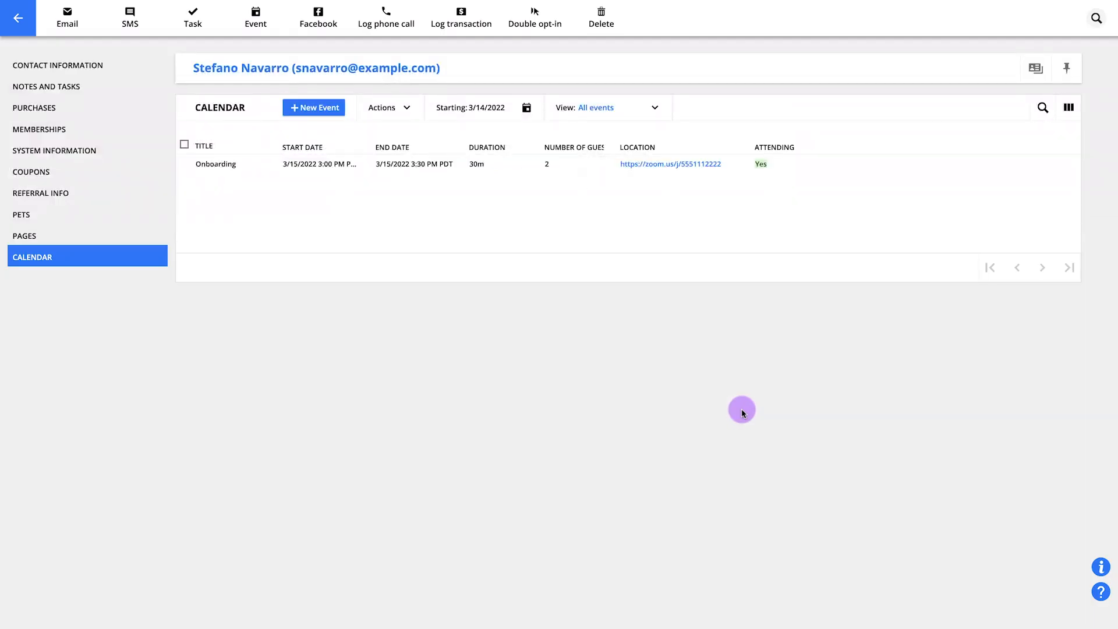
pyautogui.moveTo(613, 147); pyautogui.dragTo(632, 146)
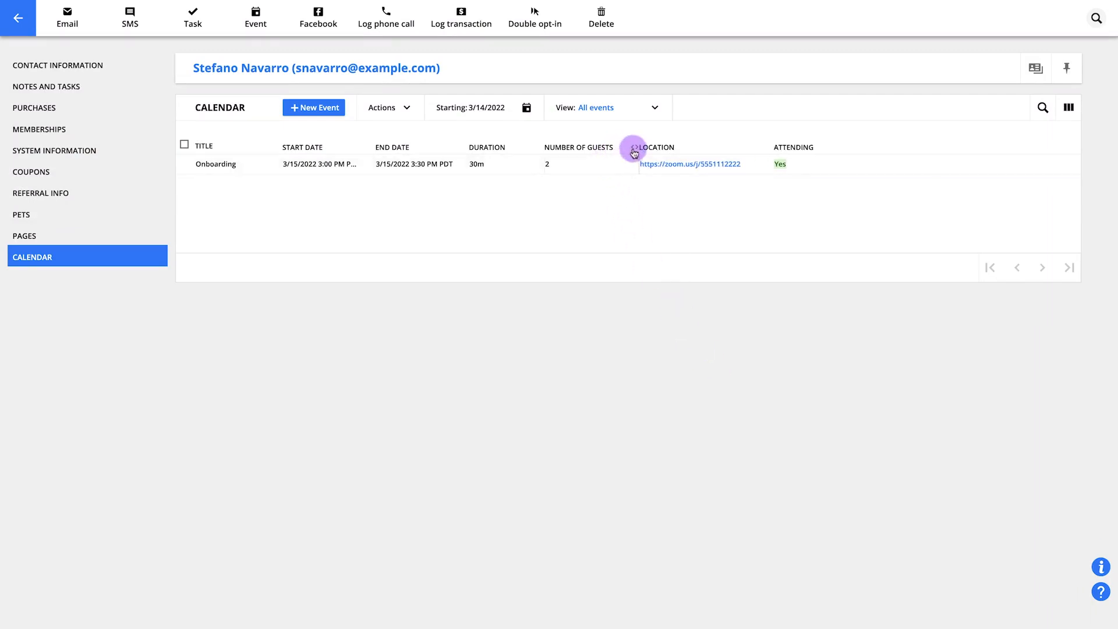
pyautogui.click(1036, 80)
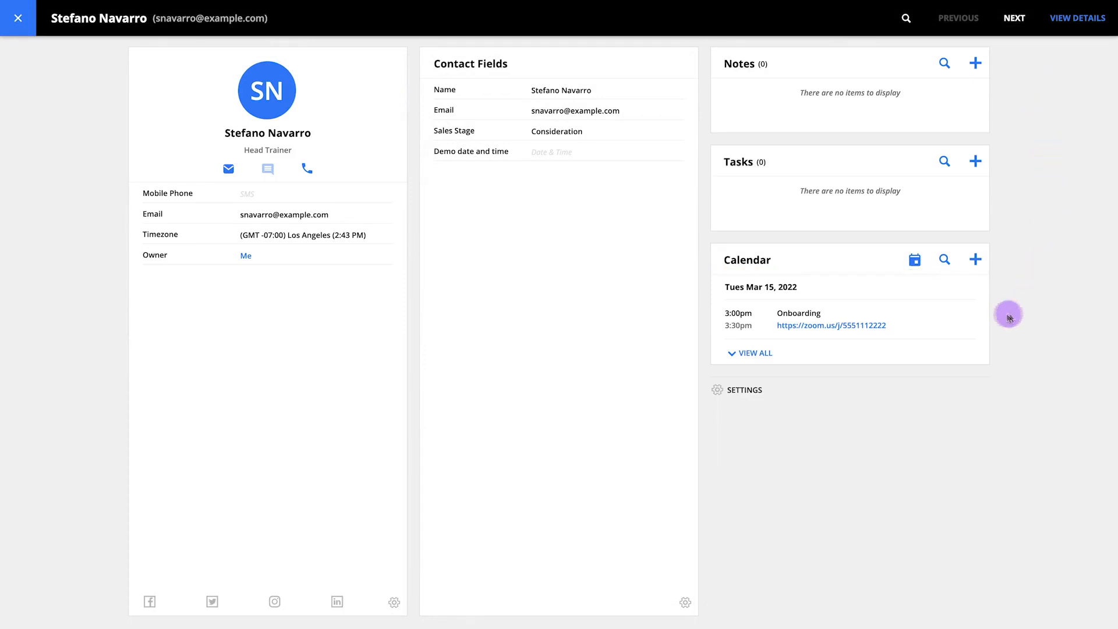
# - Explore the card's Calendar panel date picker and full event list, then close the card for Calendar
pyautogui.click(916, 263)
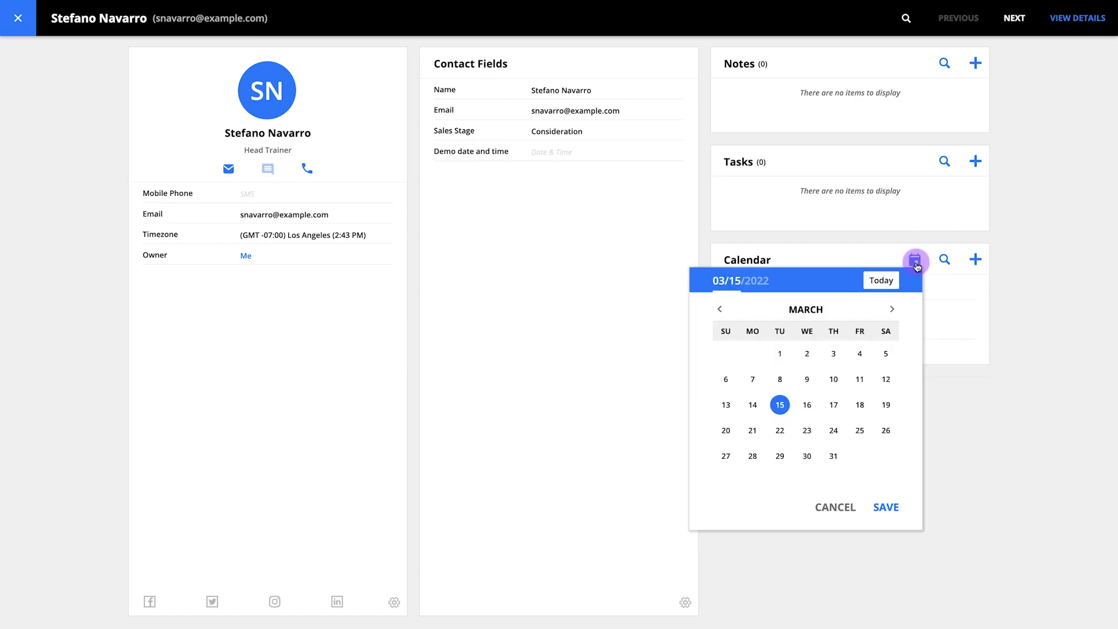
pyautogui.click(915, 263)
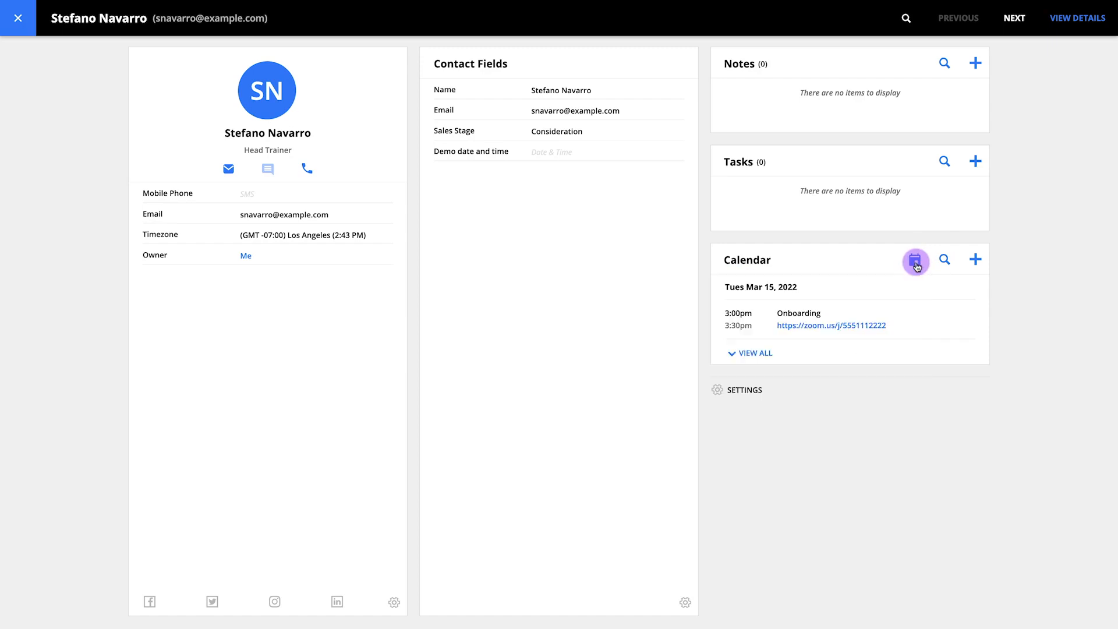
pyautogui.click(768, 353)
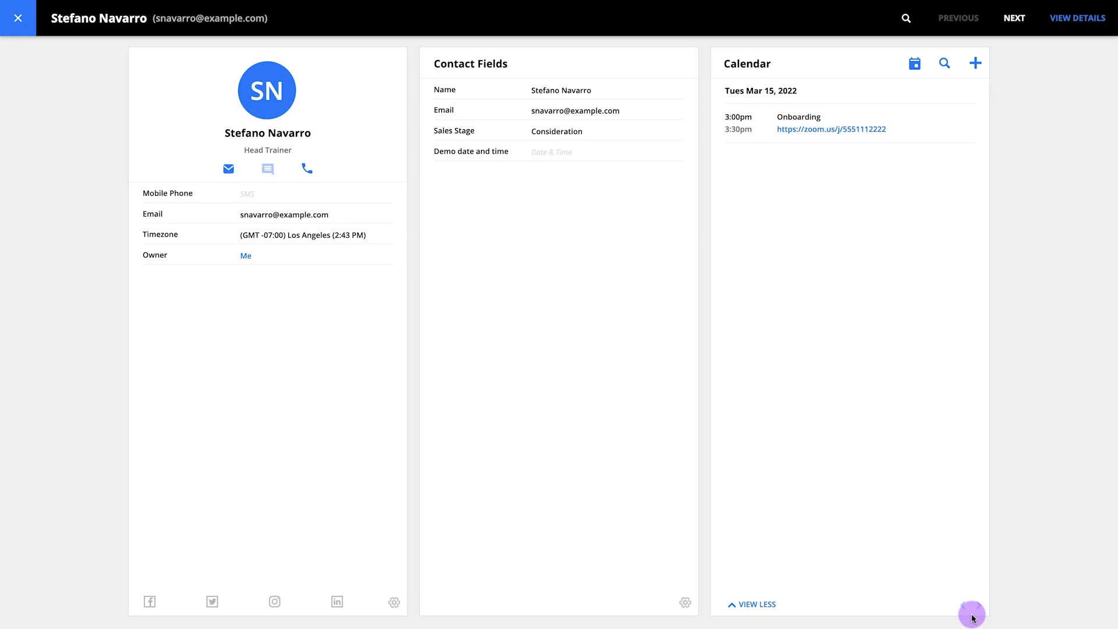
pyautogui.click(754, 607)
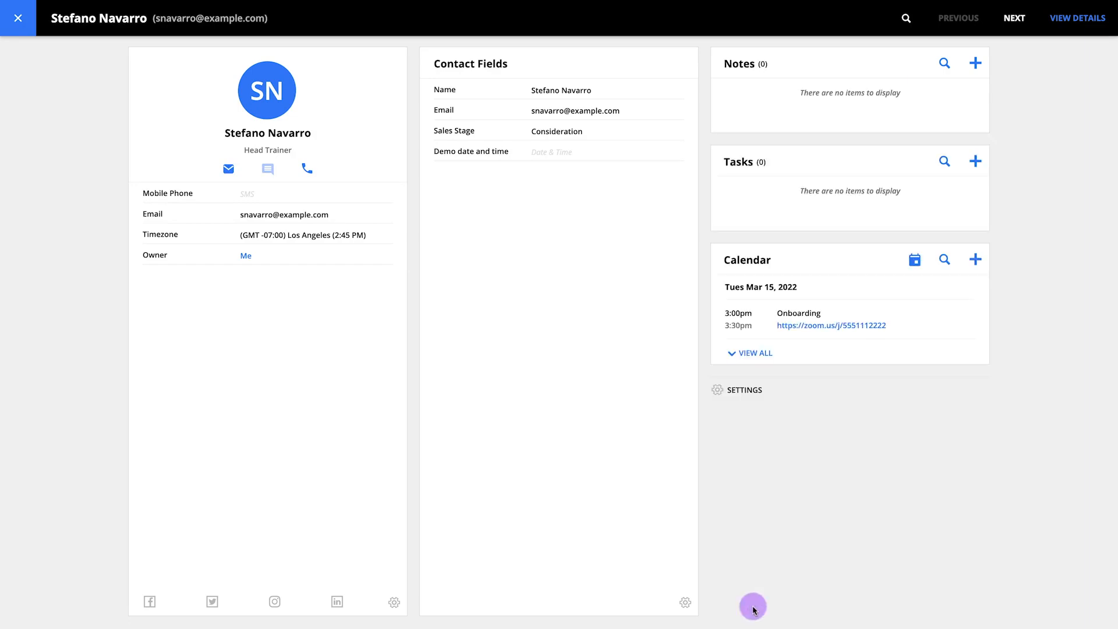
pyautogui.click(18, 19)
pyautogui.click(60, 22)
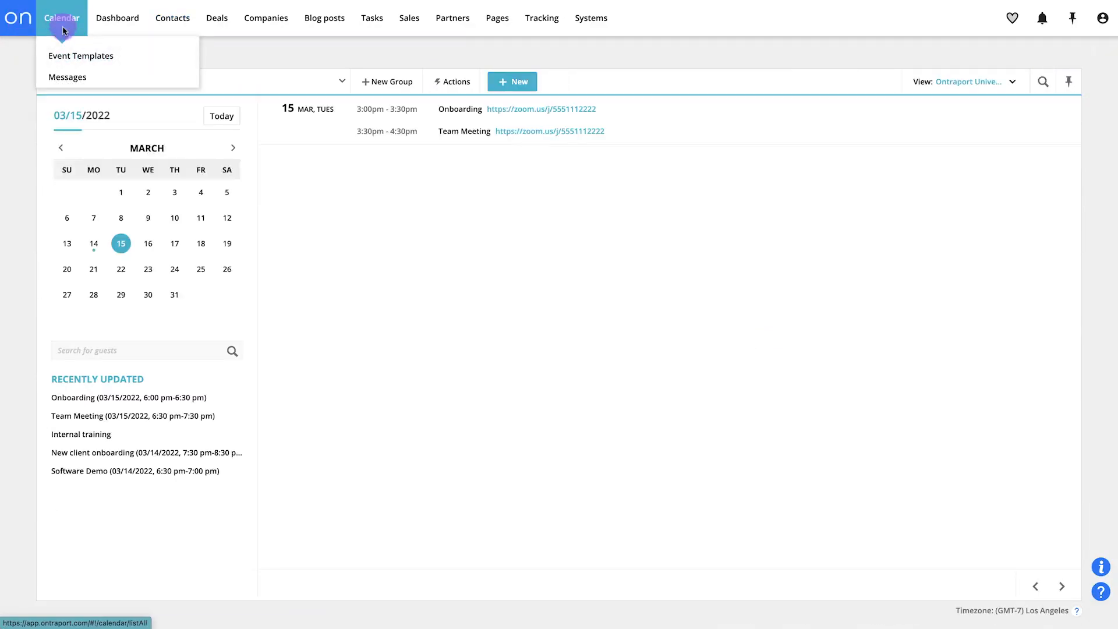
# - Select the March 15 Onboarding event and delete it, notifying its guests
pyautogui.moveTo(343, 118)
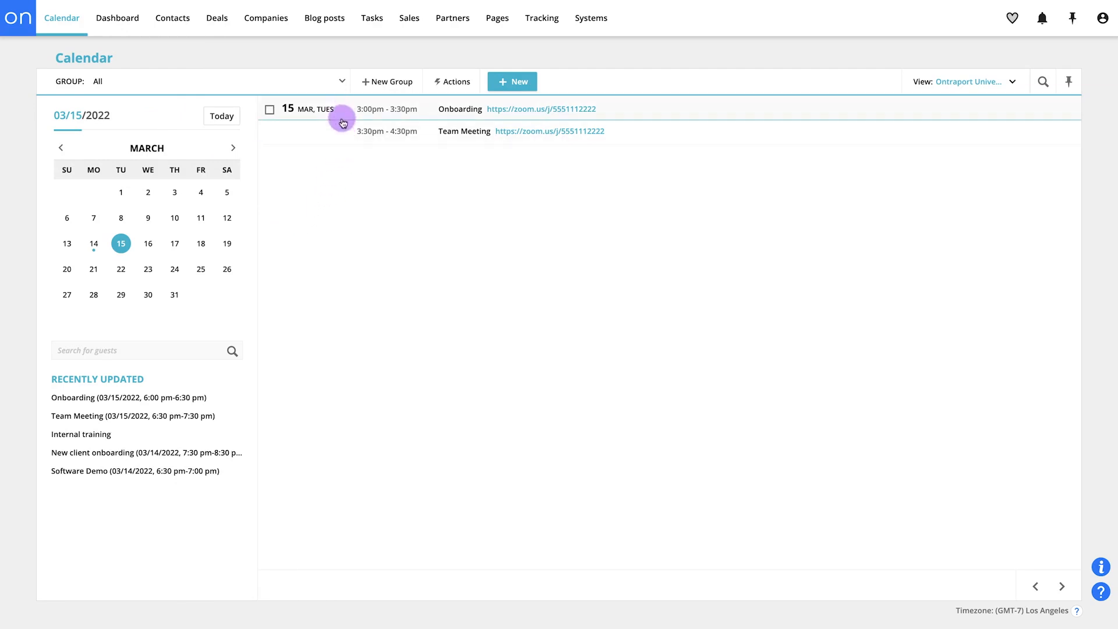
pyautogui.click(270, 110)
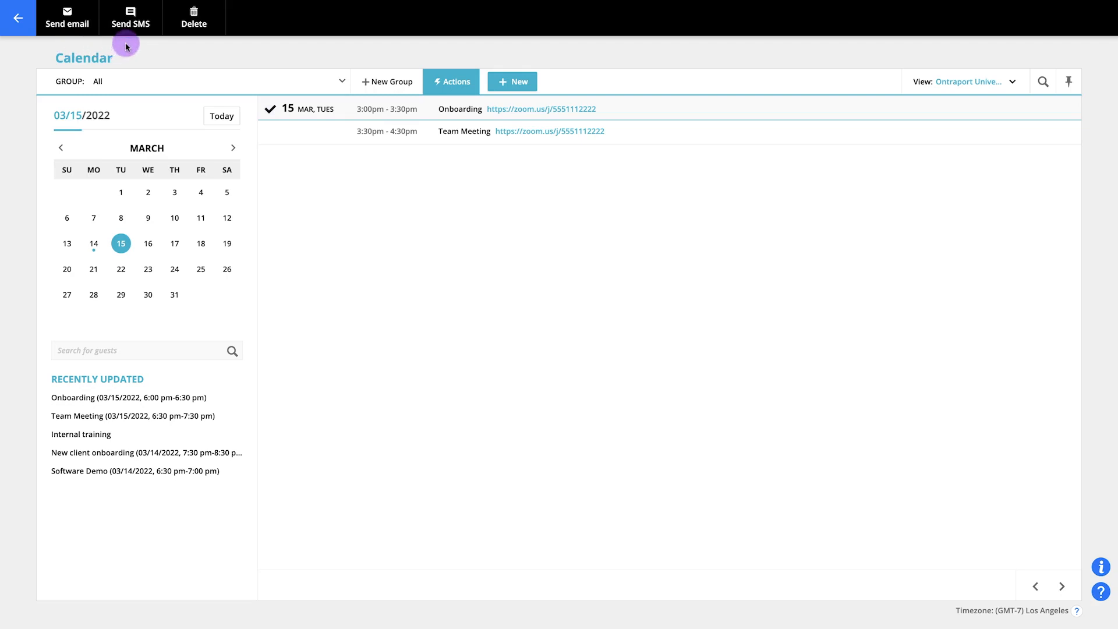
pyautogui.click(197, 27)
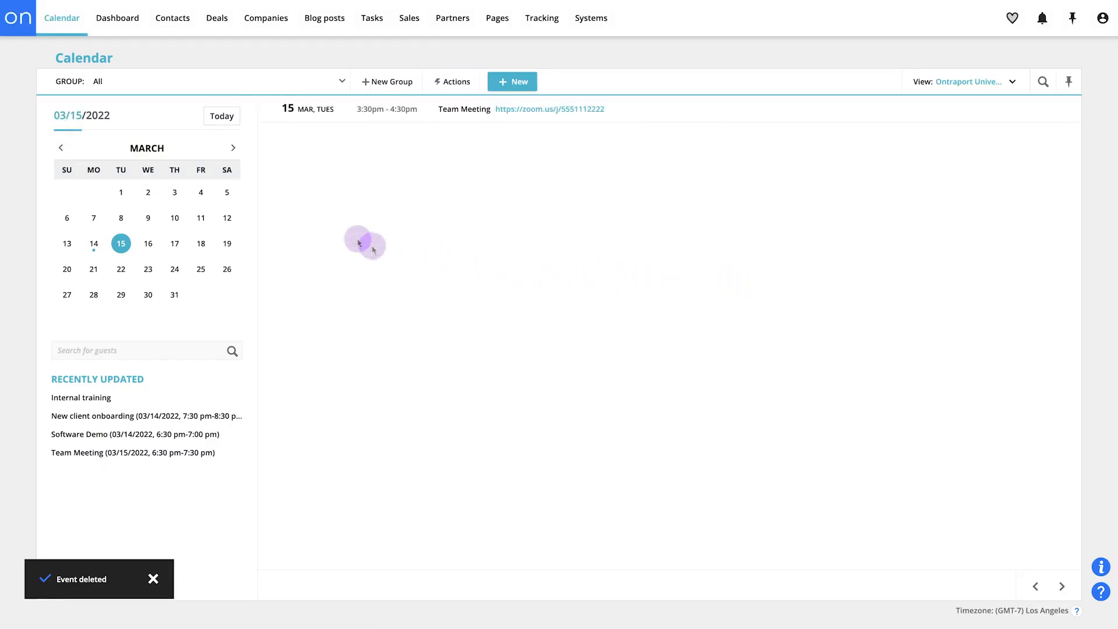
# - Open the first contact and sort its Automation Log by time, newest entries first
pyautogui.click(174, 32)
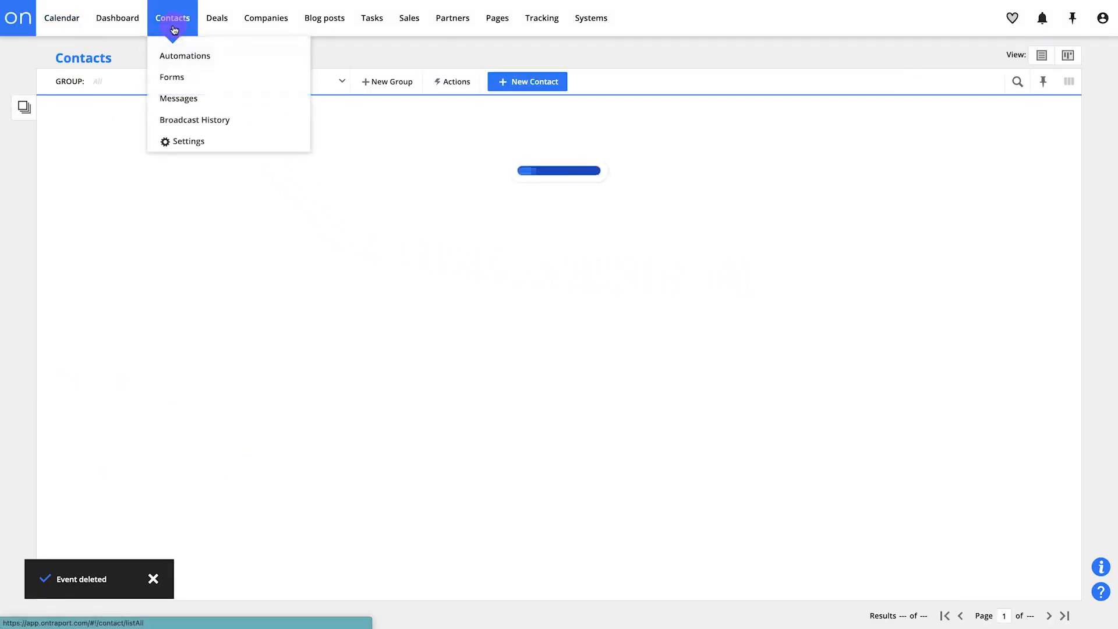
pyautogui.click(102, 135)
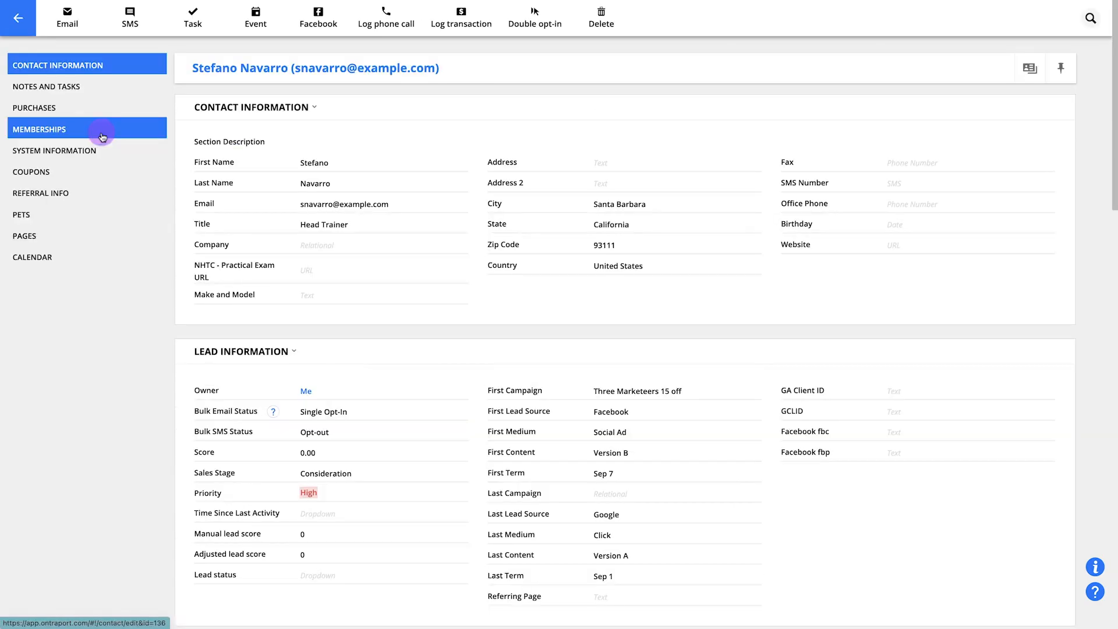
pyautogui.scroll(-10, 487, 319)
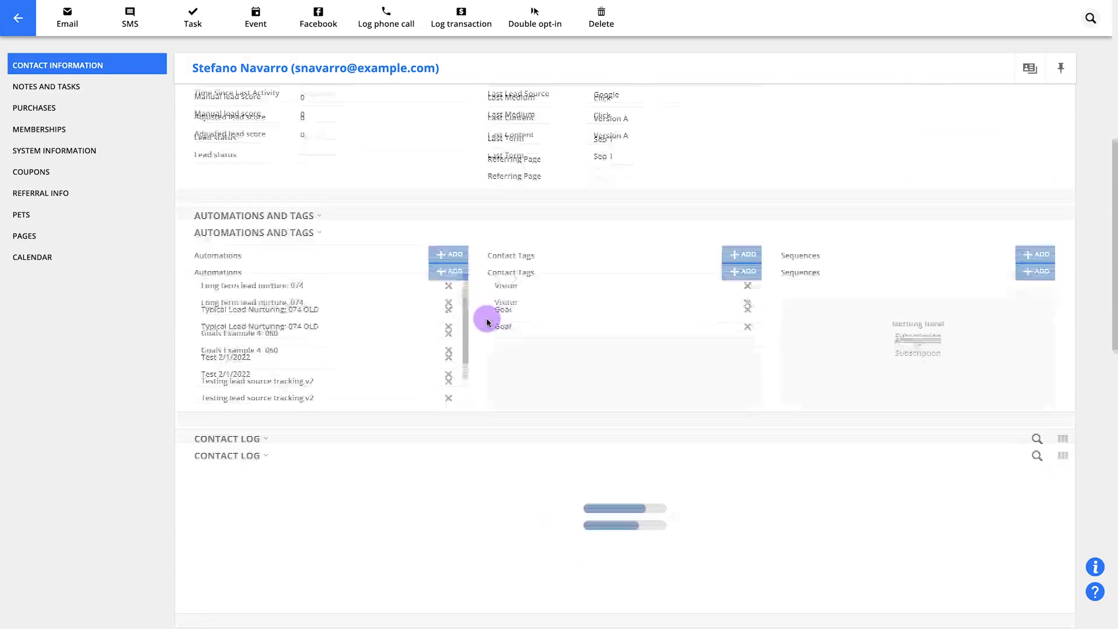
pyautogui.scroll(-7, 487, 322)
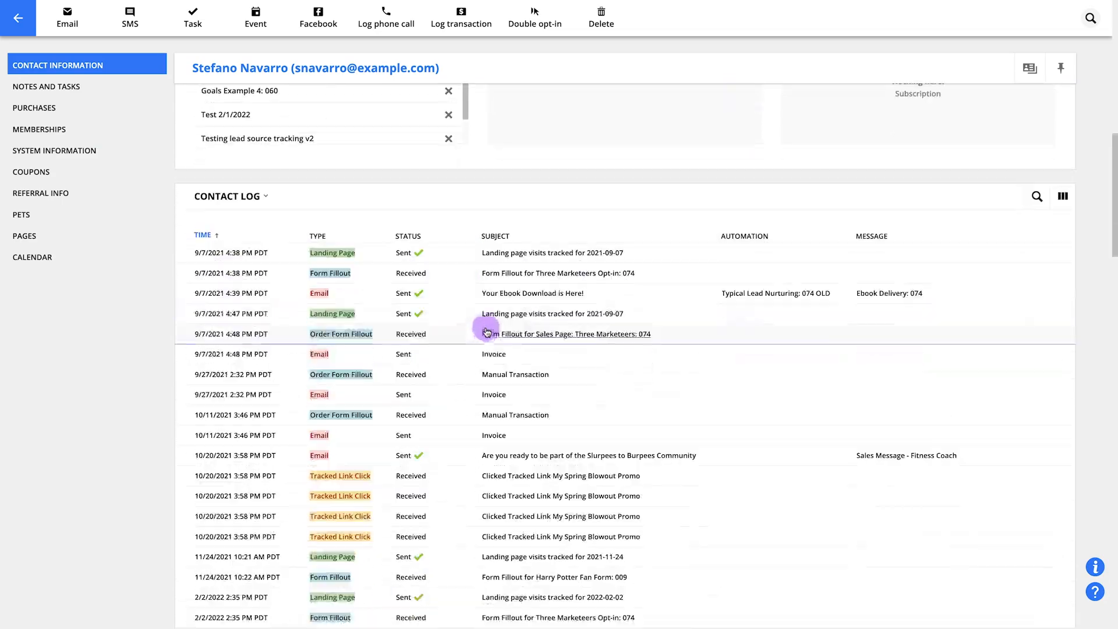
pyautogui.scroll(-6, 926, 446)
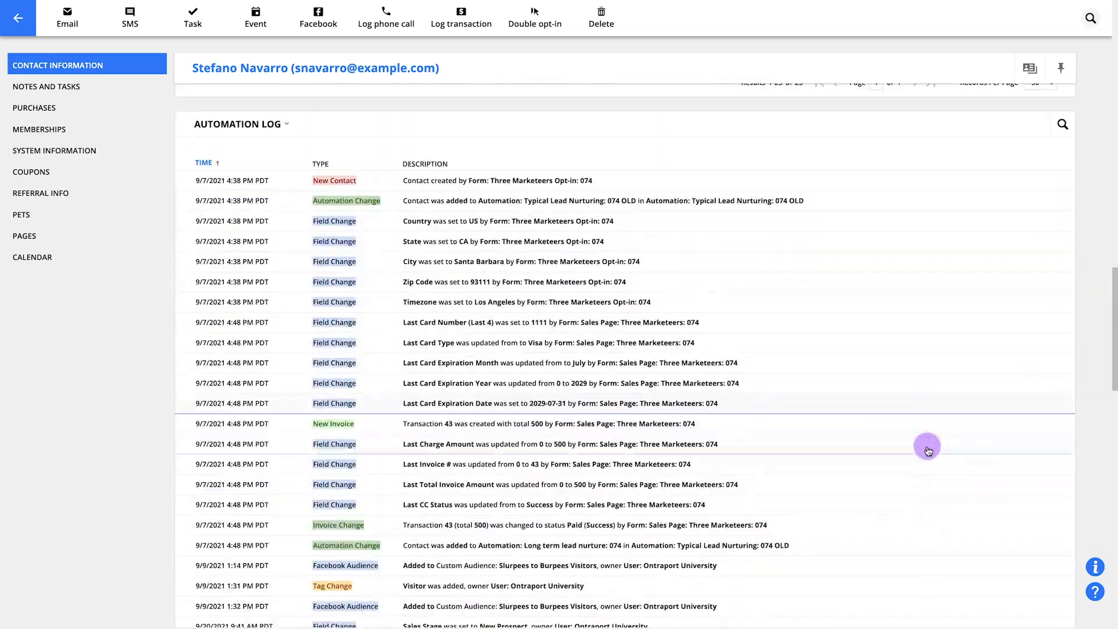
pyautogui.click(202, 165)
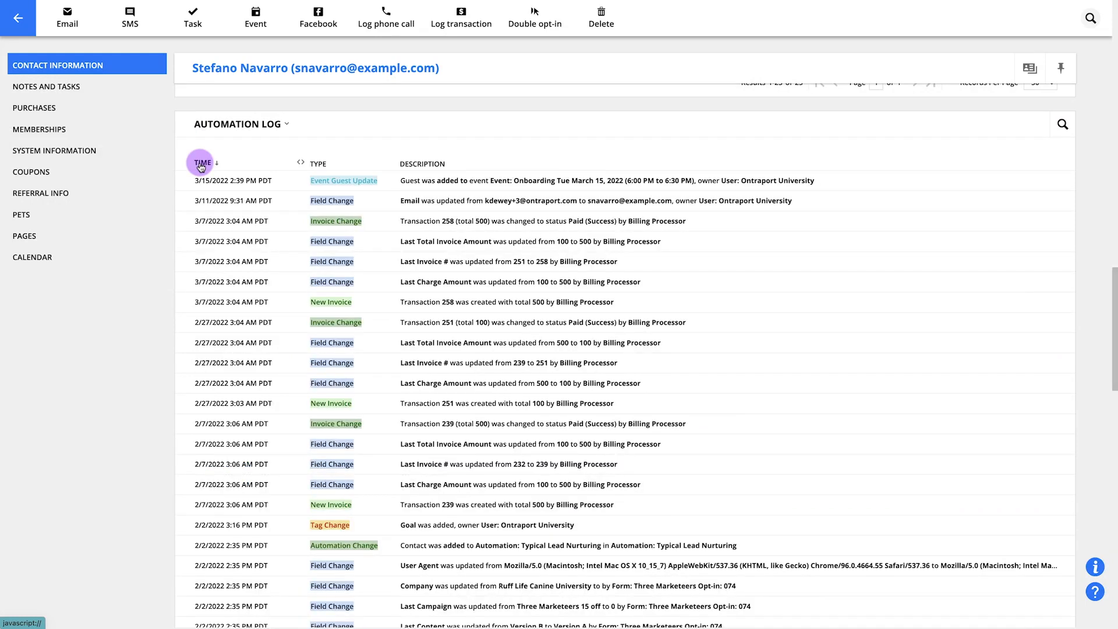